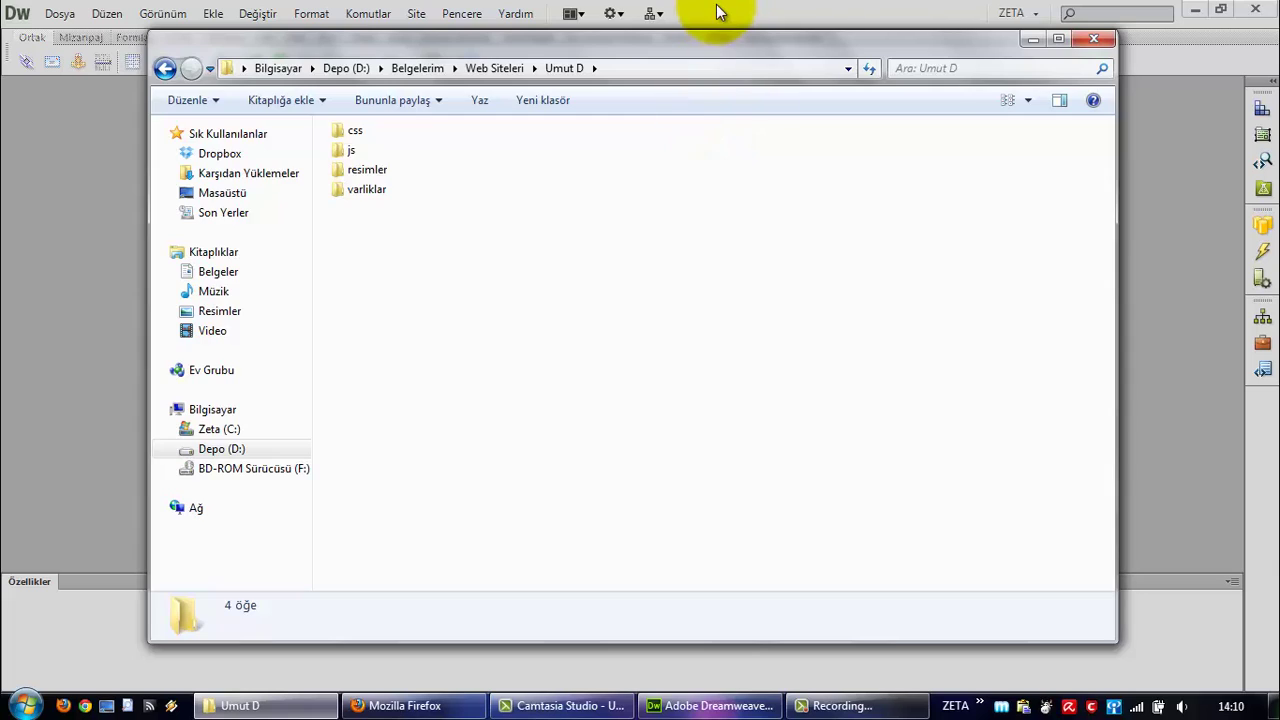
- Switch to Dreamweaver and look over the commands available for creating and managing sites
click(716, 5)
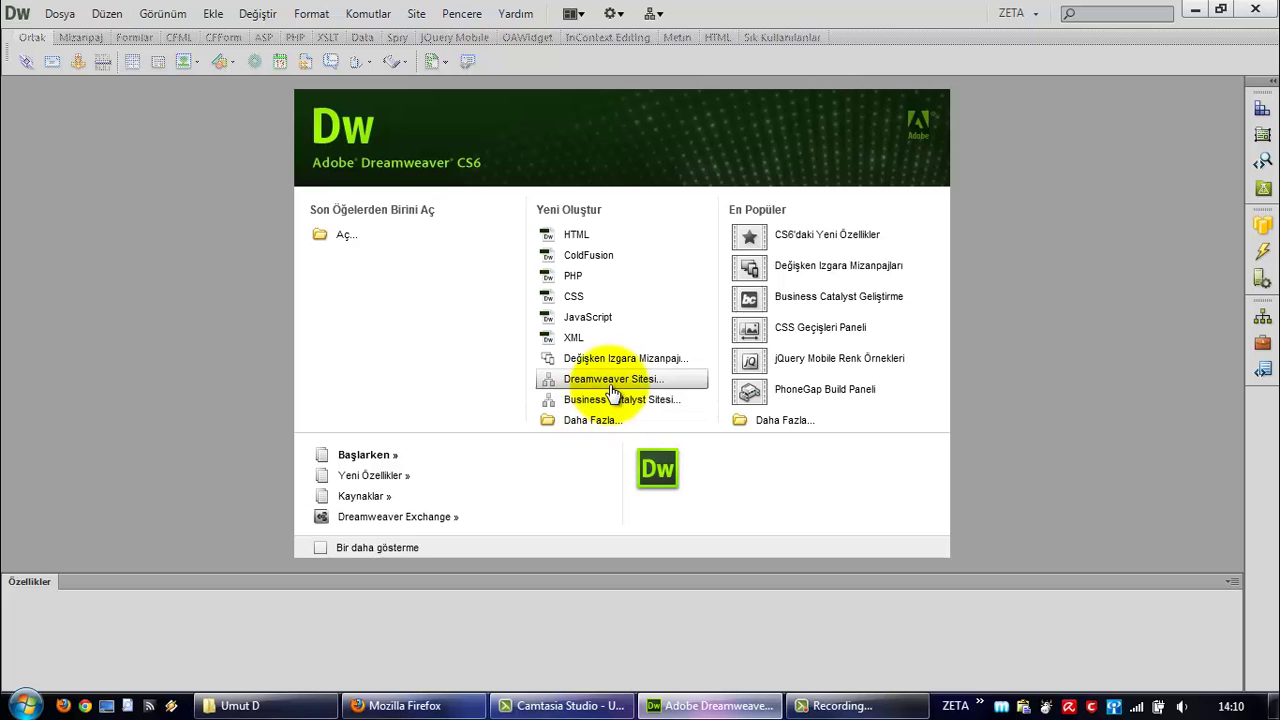
click(416, 14)
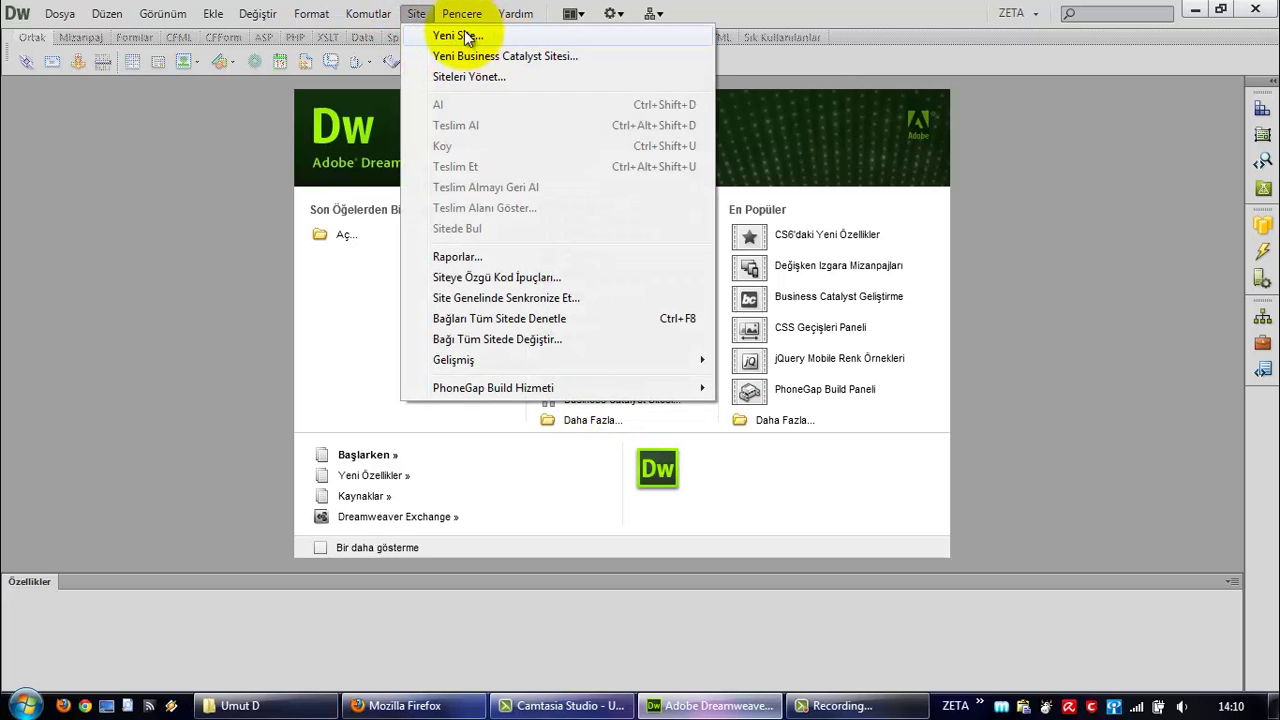
click(730, 18)
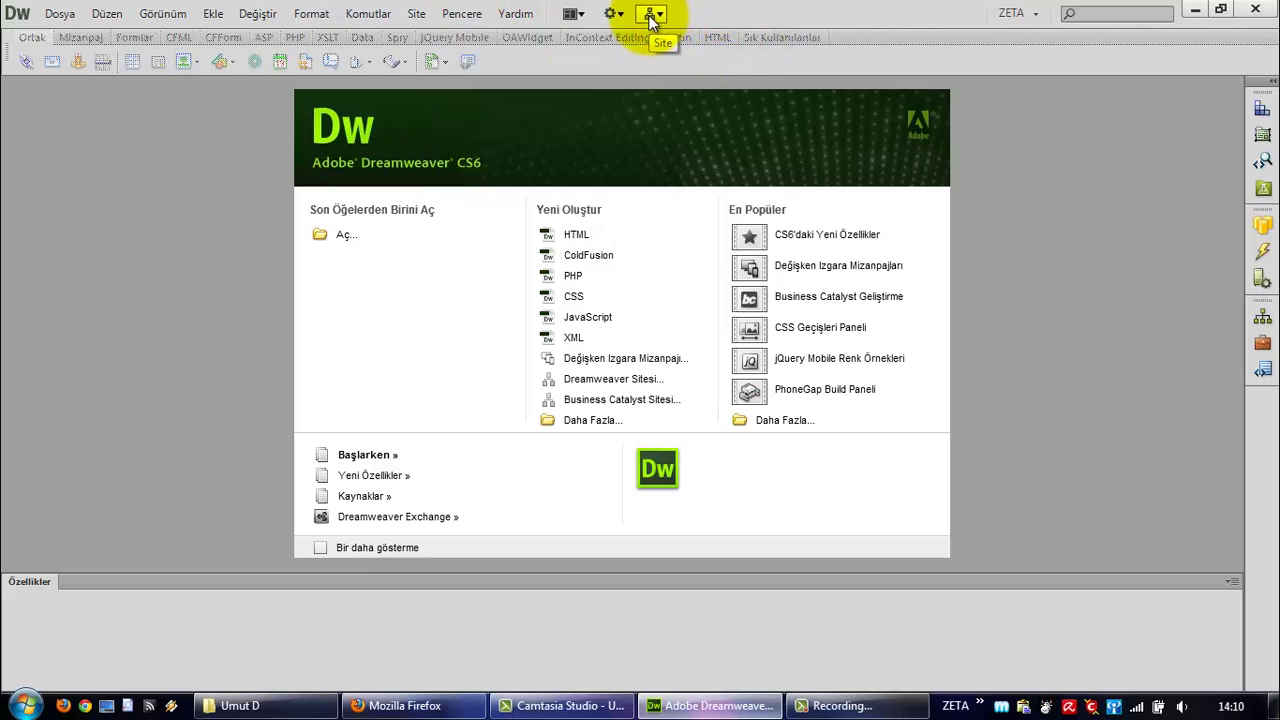
click(650, 16)
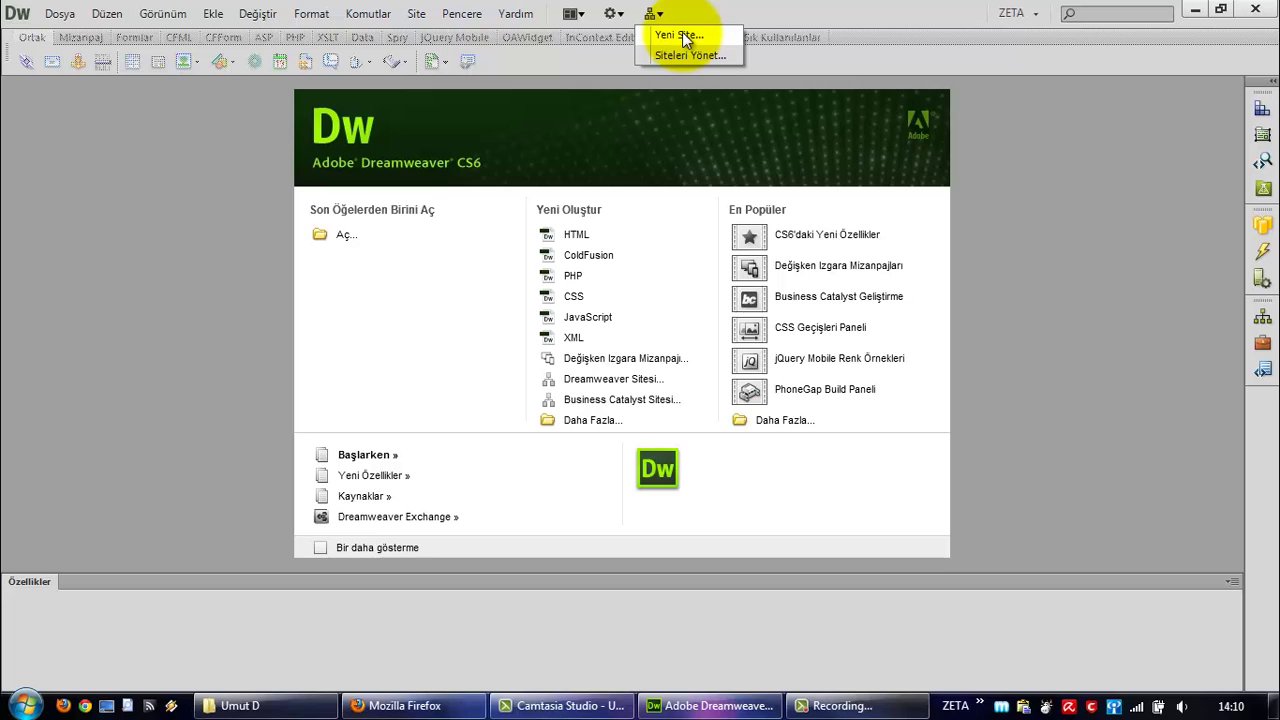
click(949, 64)
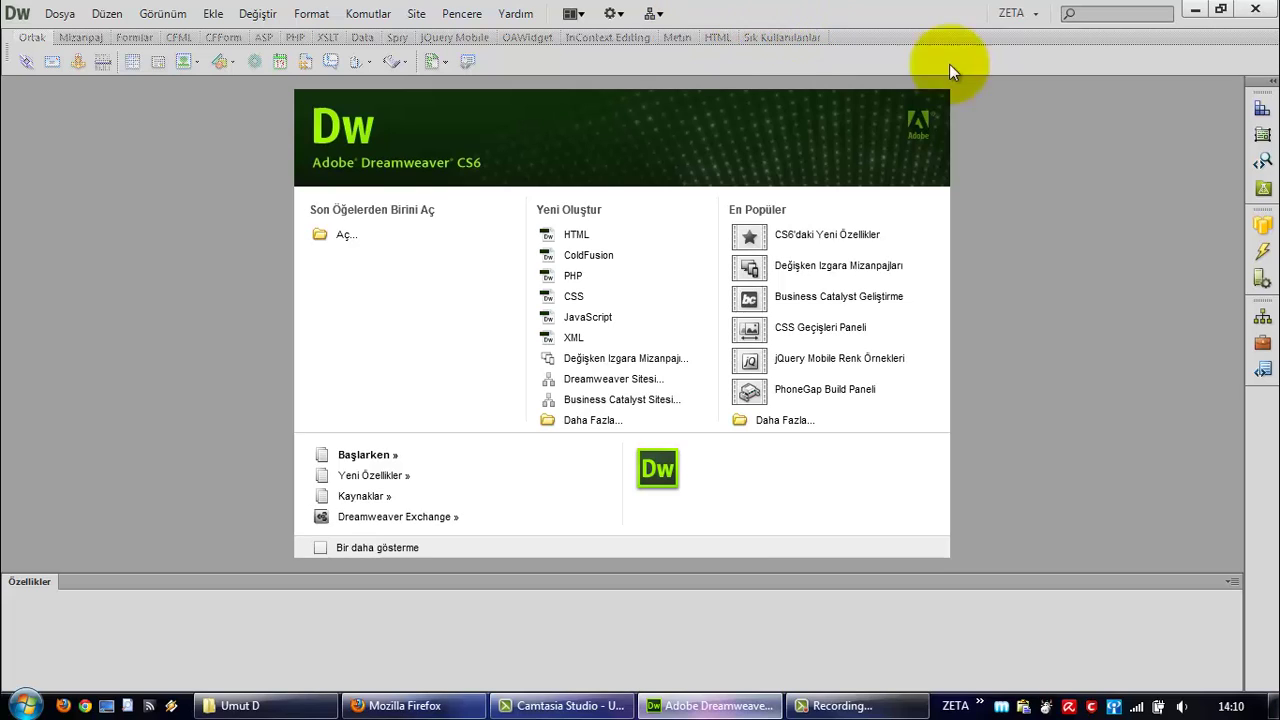
click(1262, 319)
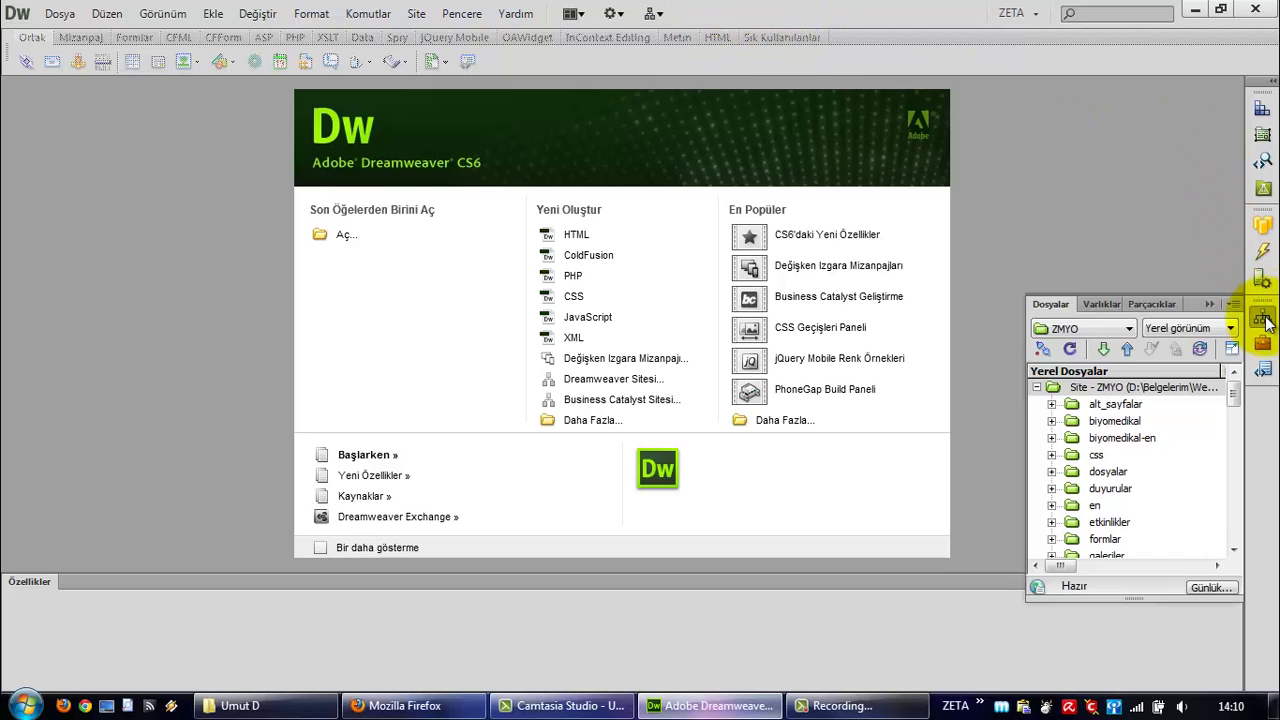
click(1100, 328)
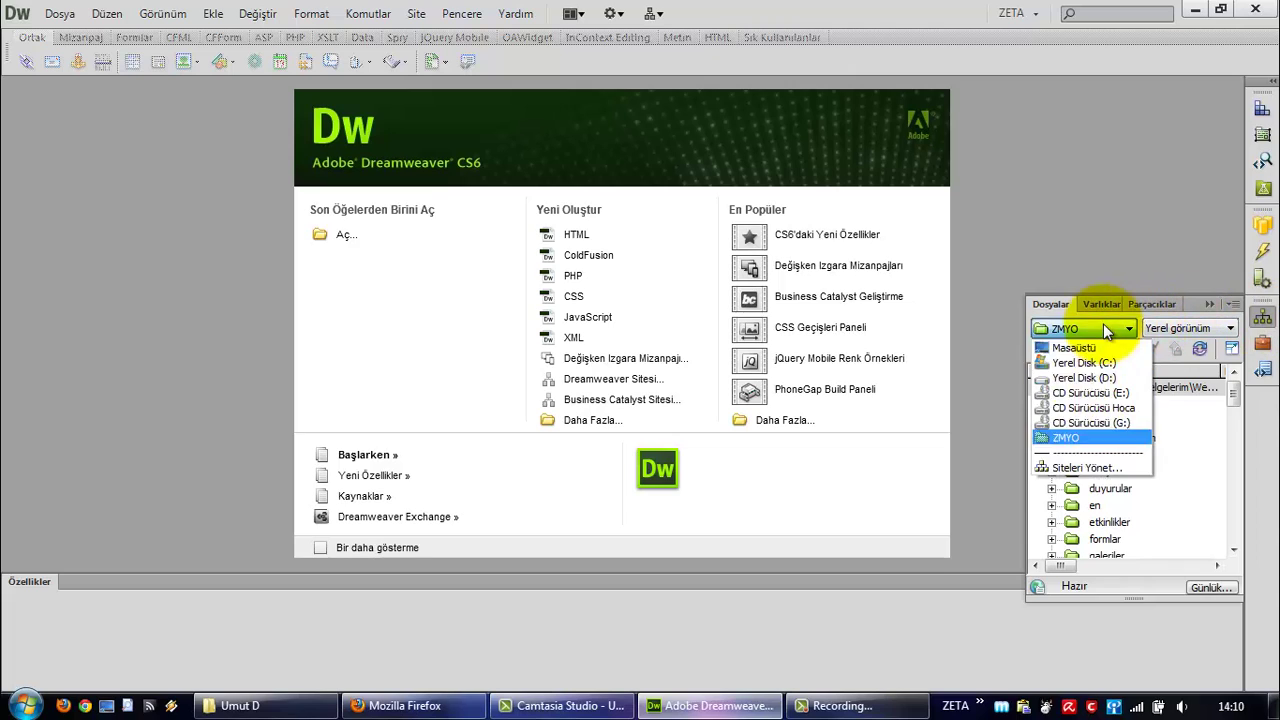
click(1083, 466)
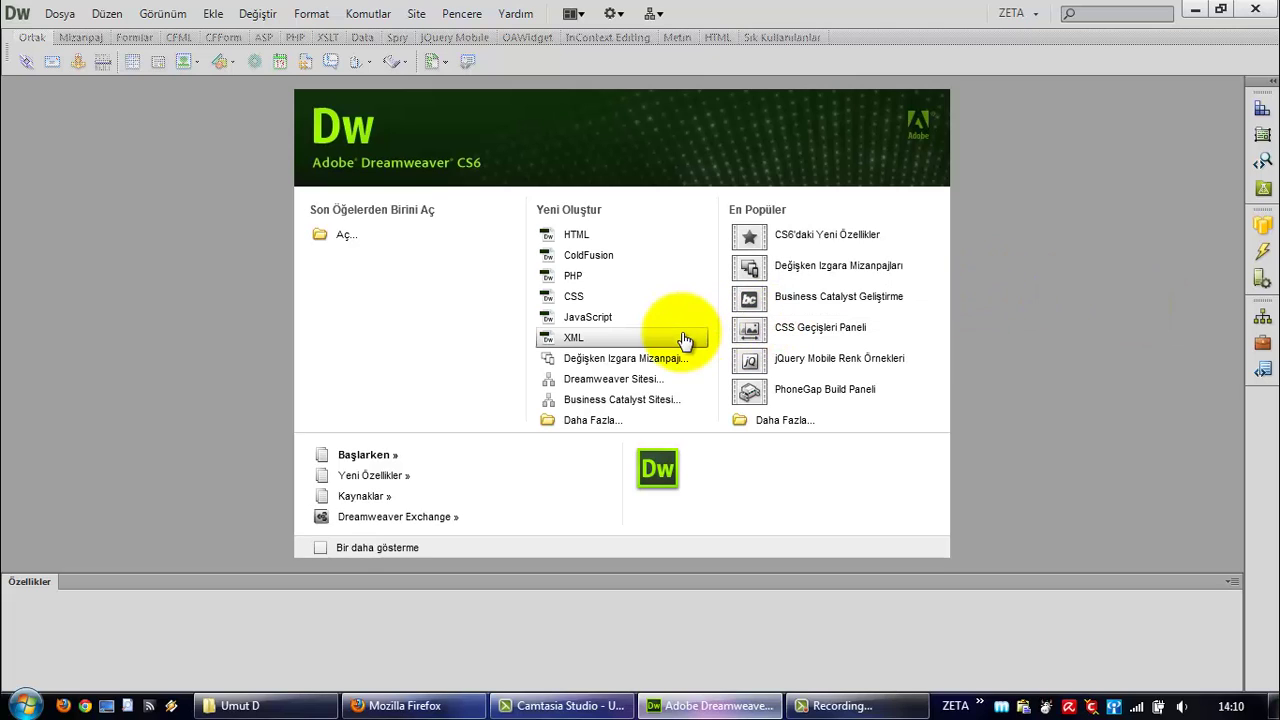
- Start a new site definition and name the site Umut D
click(651, 16)
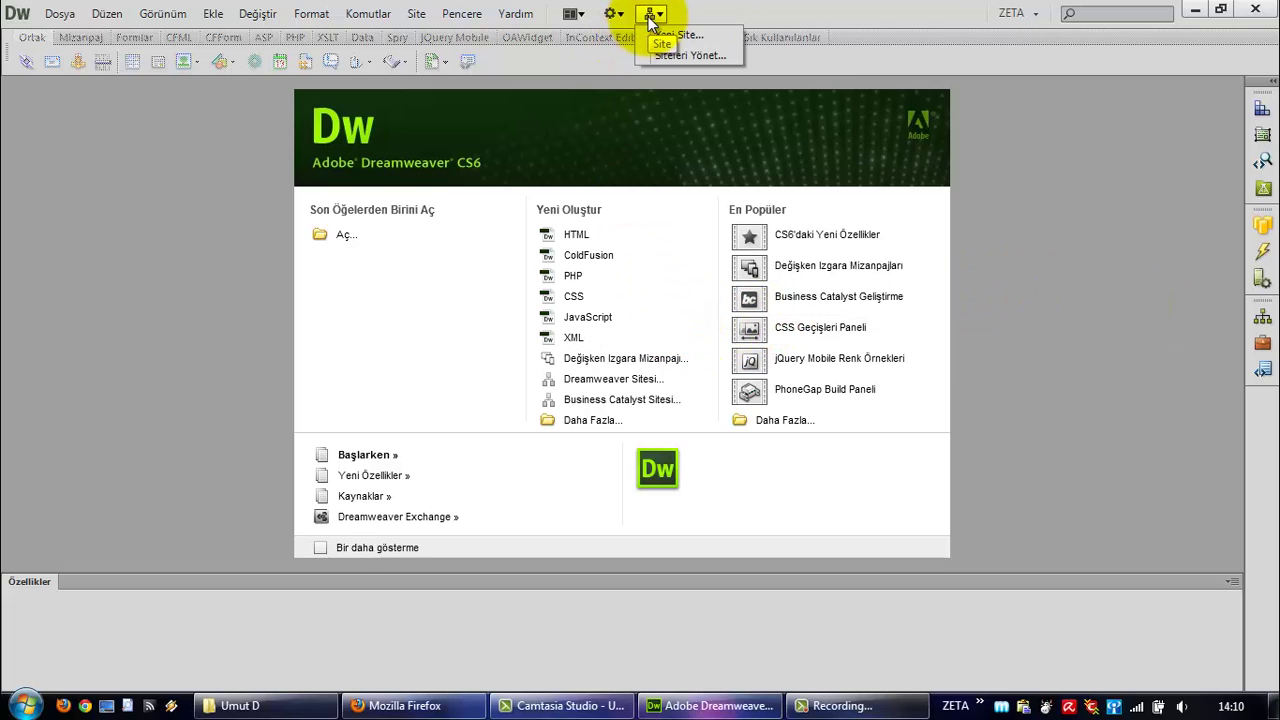
click(707, 35)
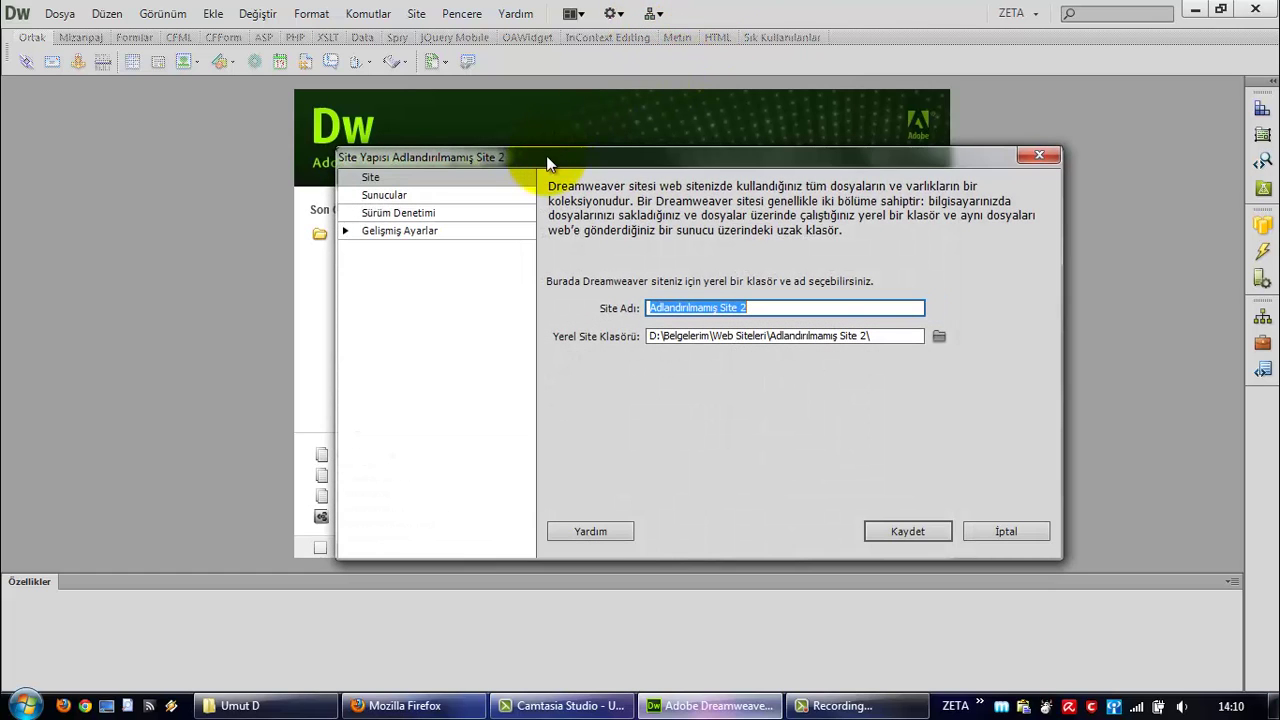
drag(548, 163, 467, 149)
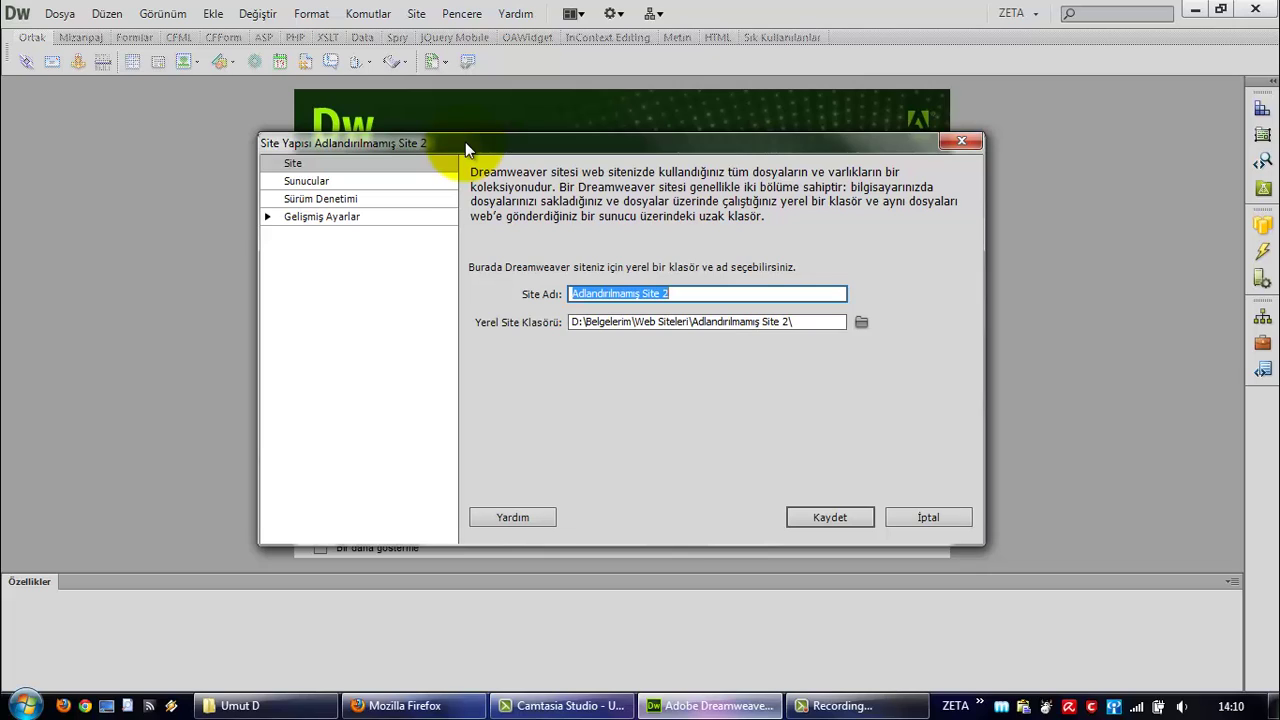
text(Umut D)
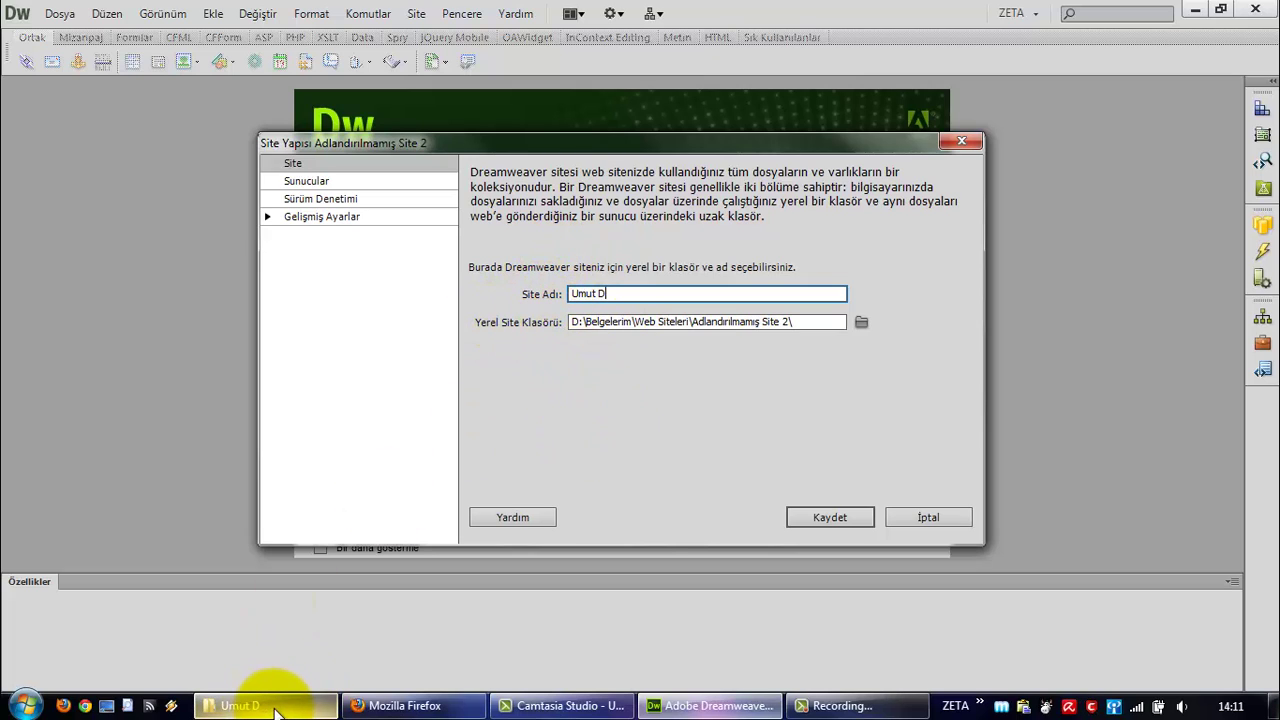
- Set the site's local folder to the Umut D folder inside Web Siteleri
mouse_move(268, 710)
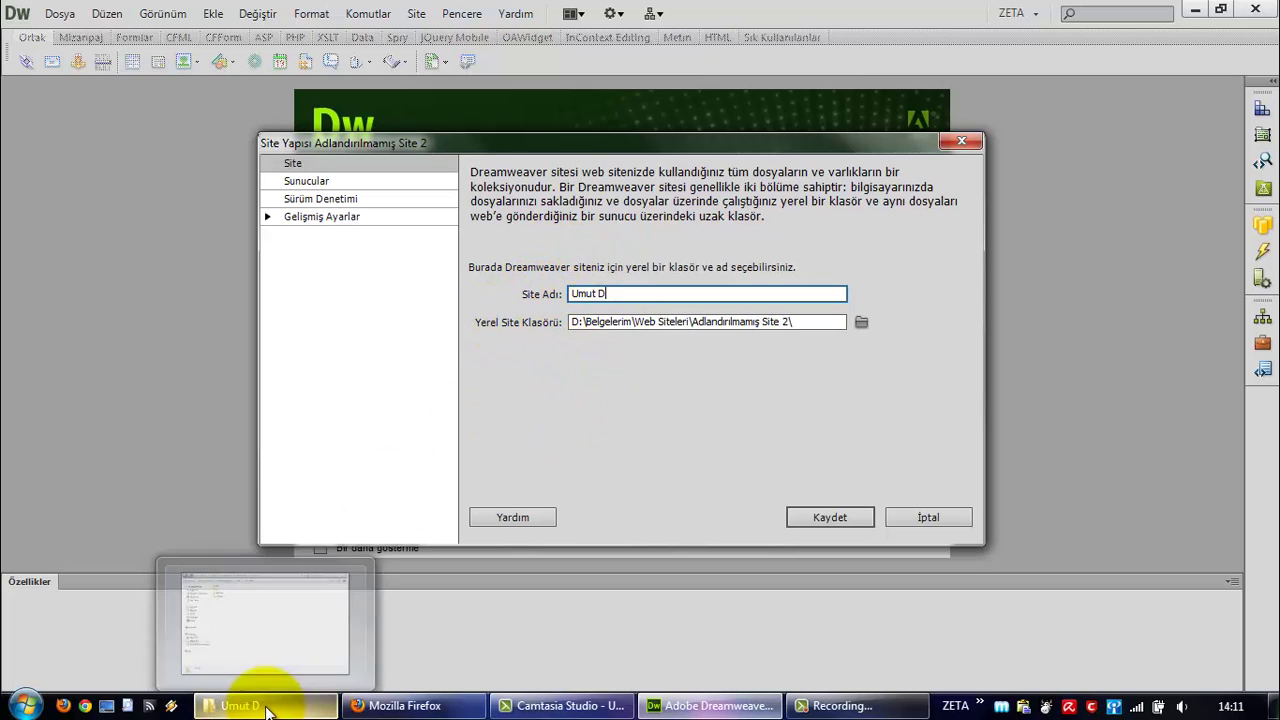
click(667, 384)
click(862, 323)
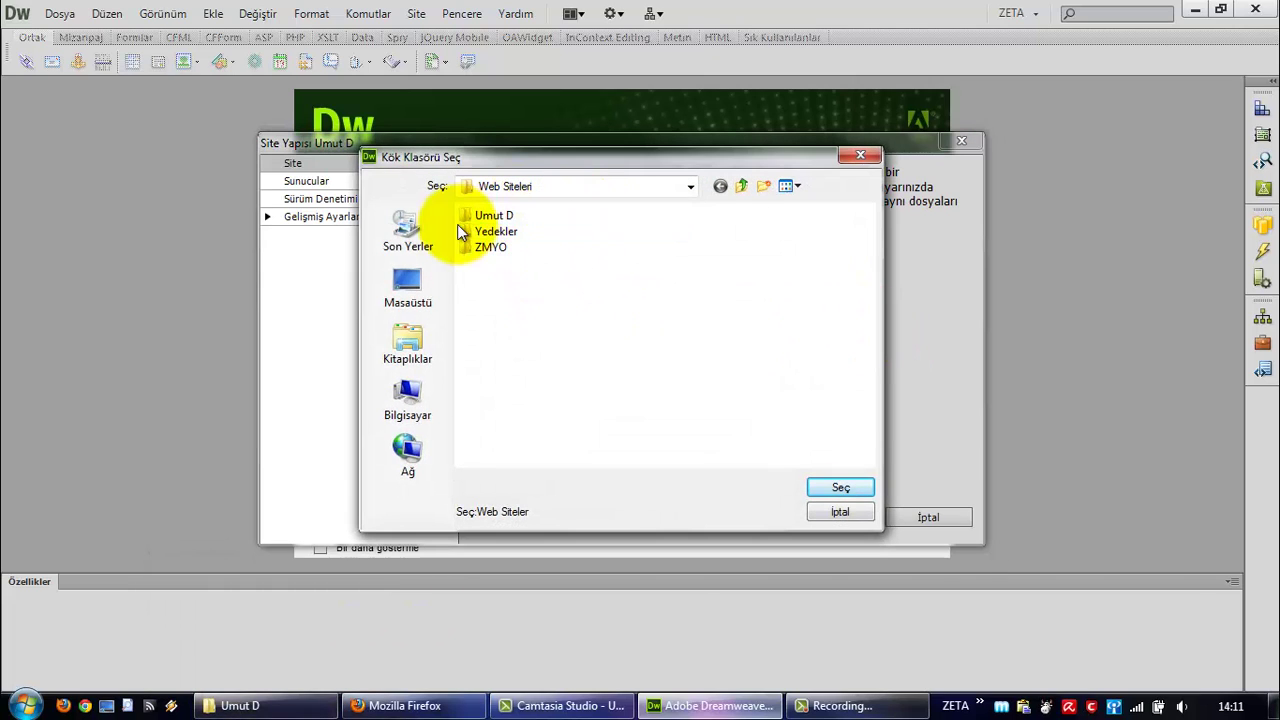
double_click(495, 218)
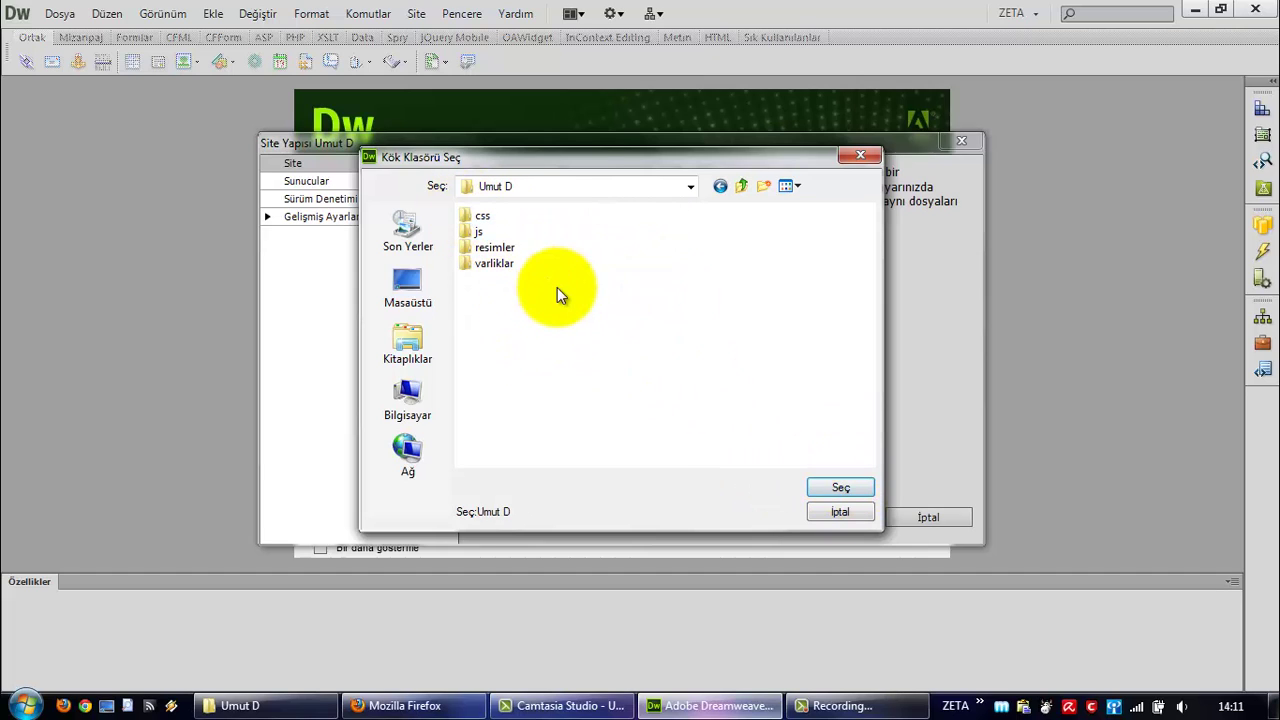
click(837, 490)
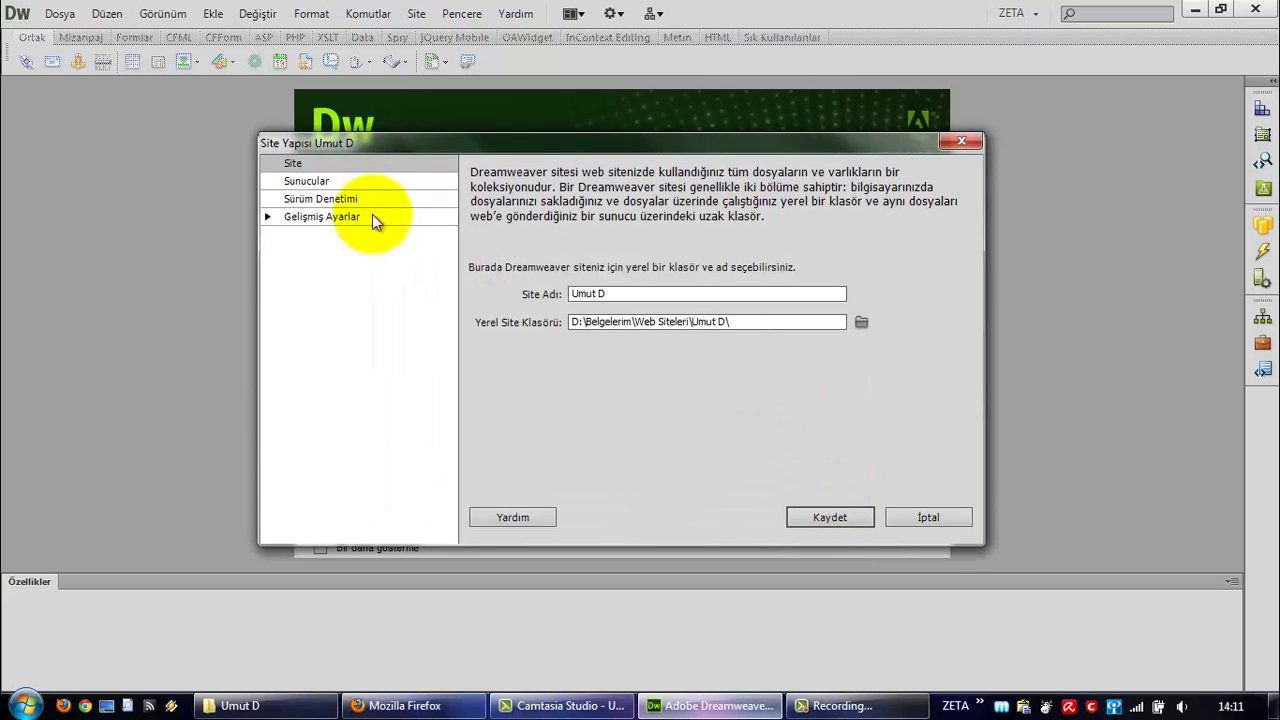
- Add a server to the site definition and name it Umut D
click(306, 181)
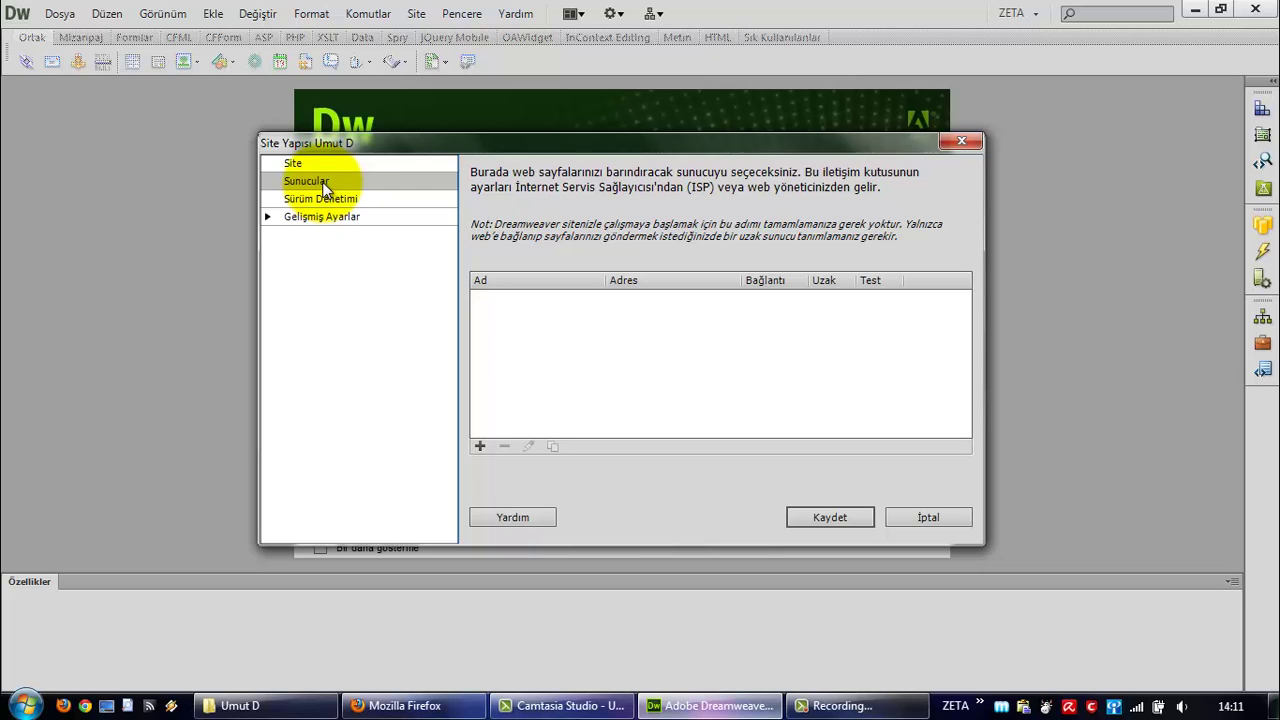
click(478, 443)
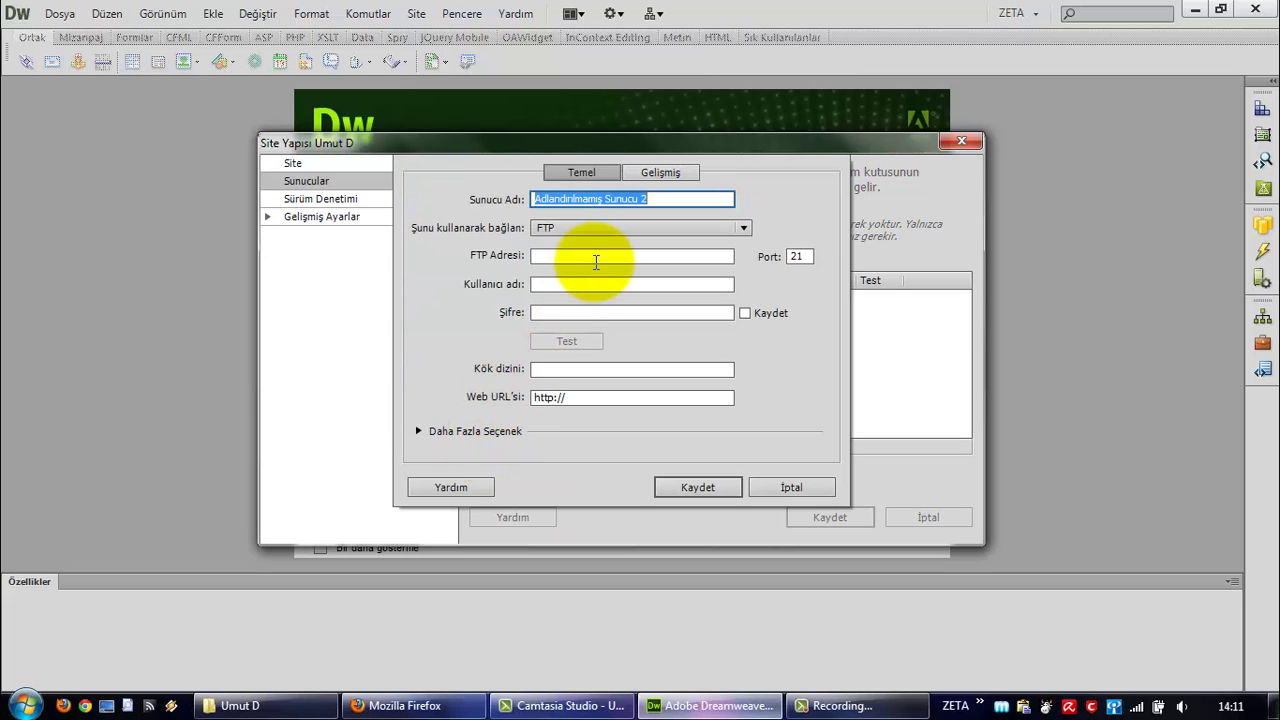
text(Umut D)
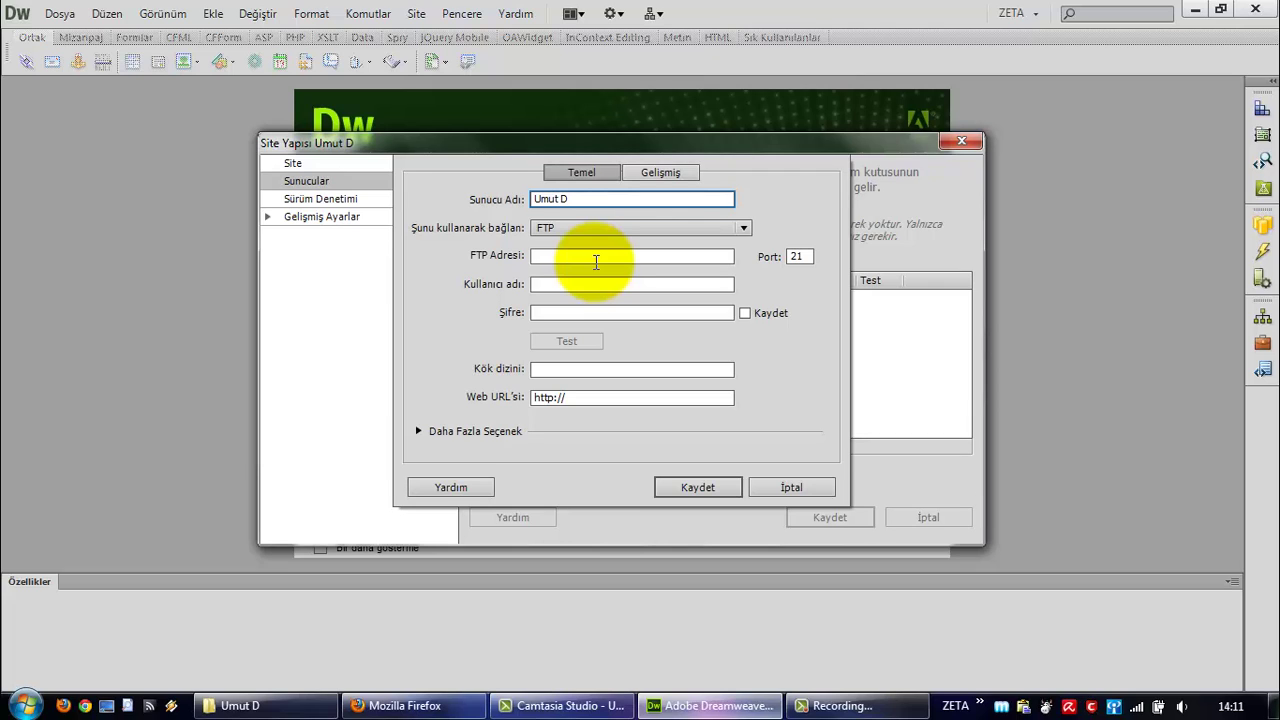
- Try the Yerel/Ağ connection method for the server and return it to FTP
click(565, 228)
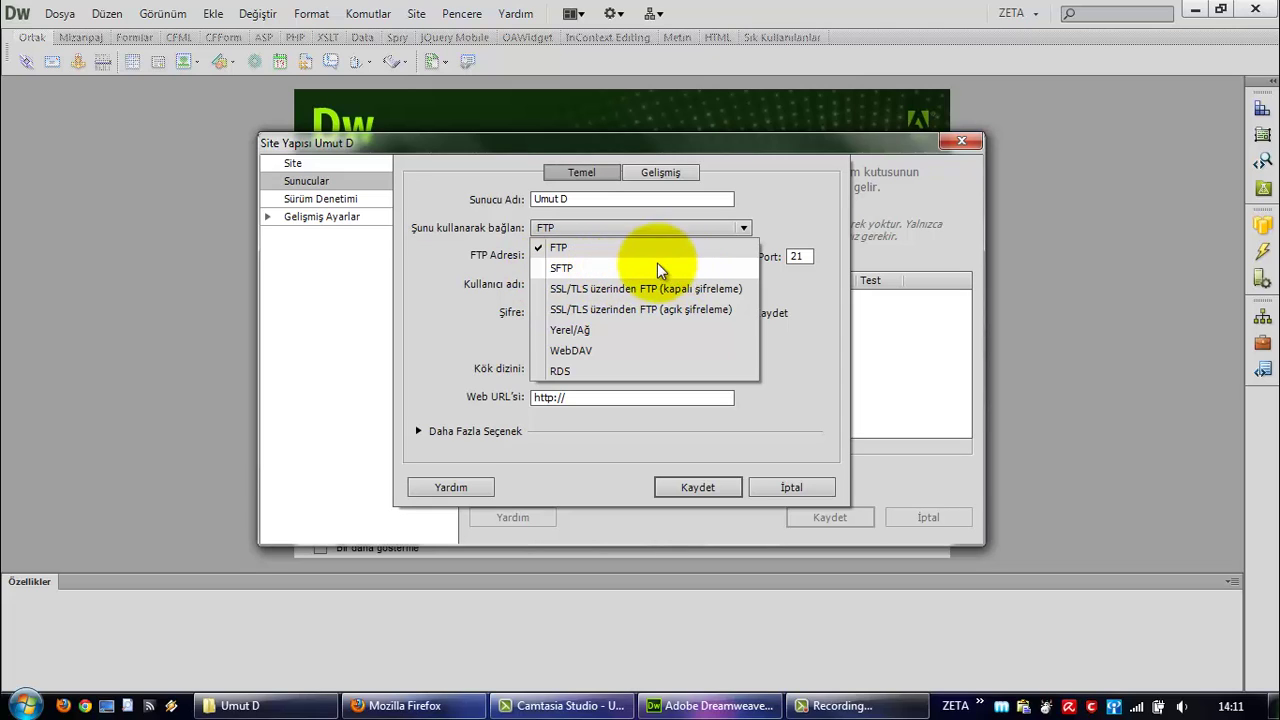
click(563, 330)
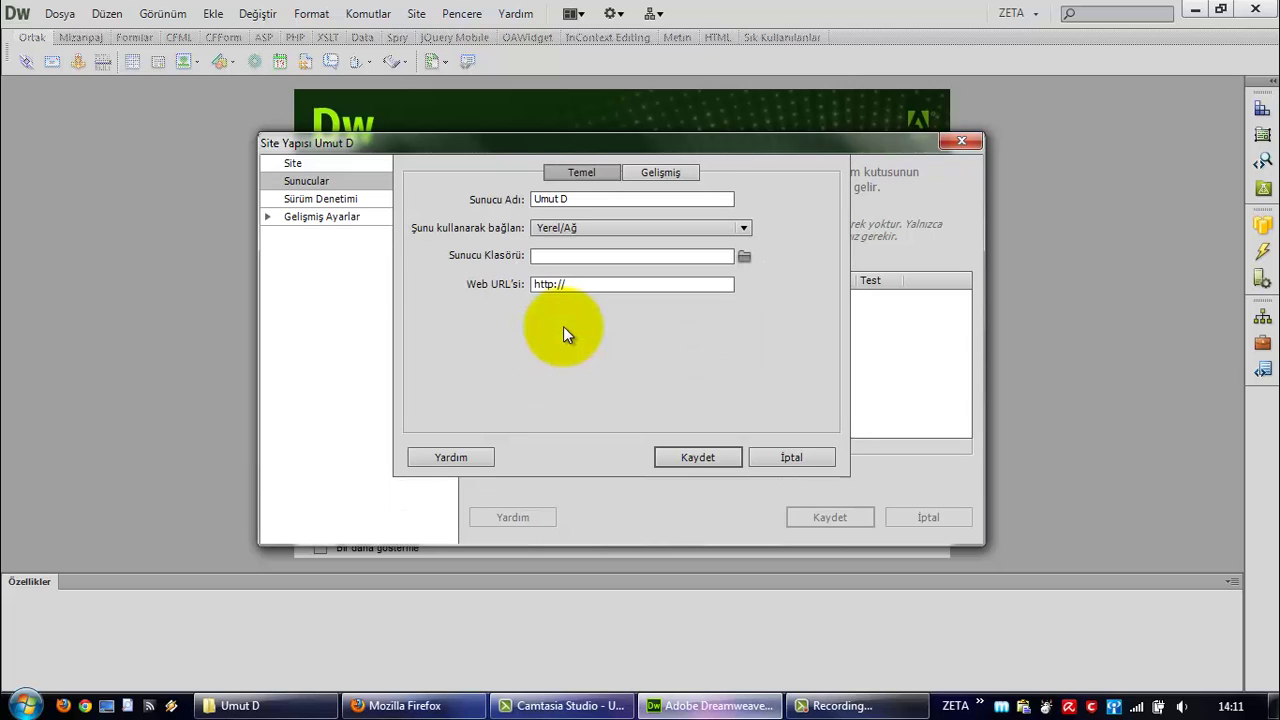
click(586, 228)
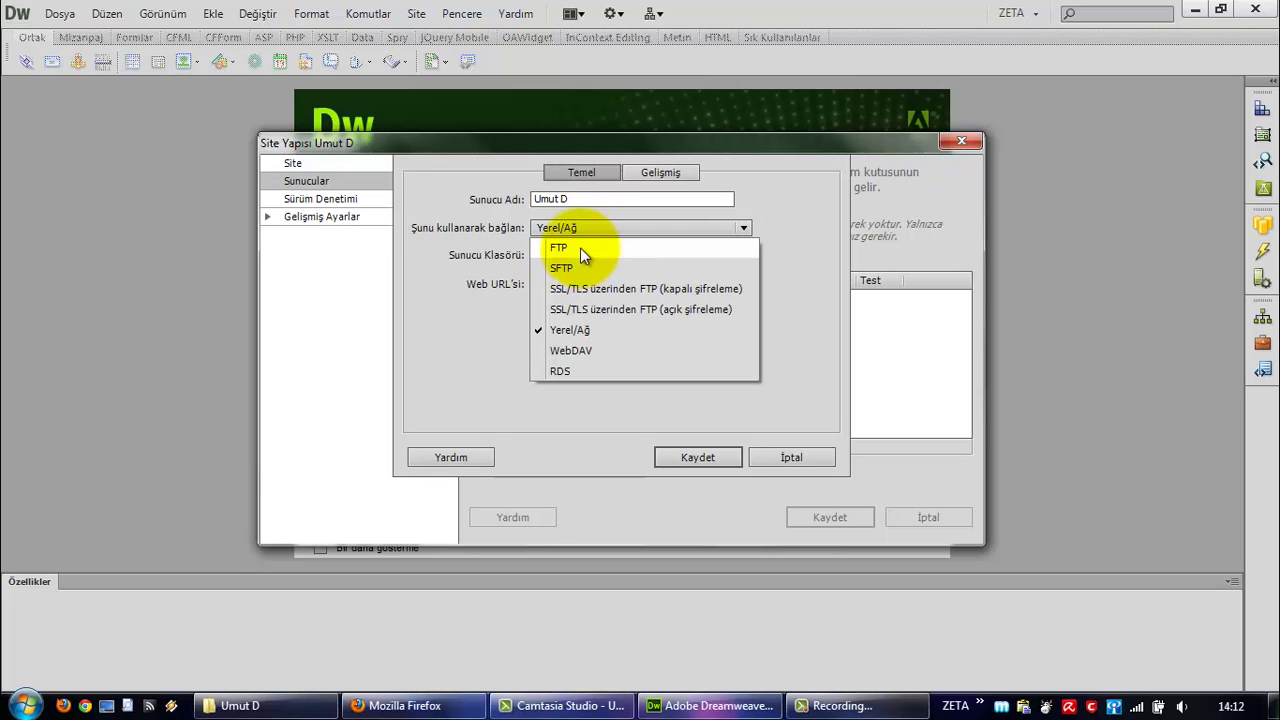
click(580, 247)
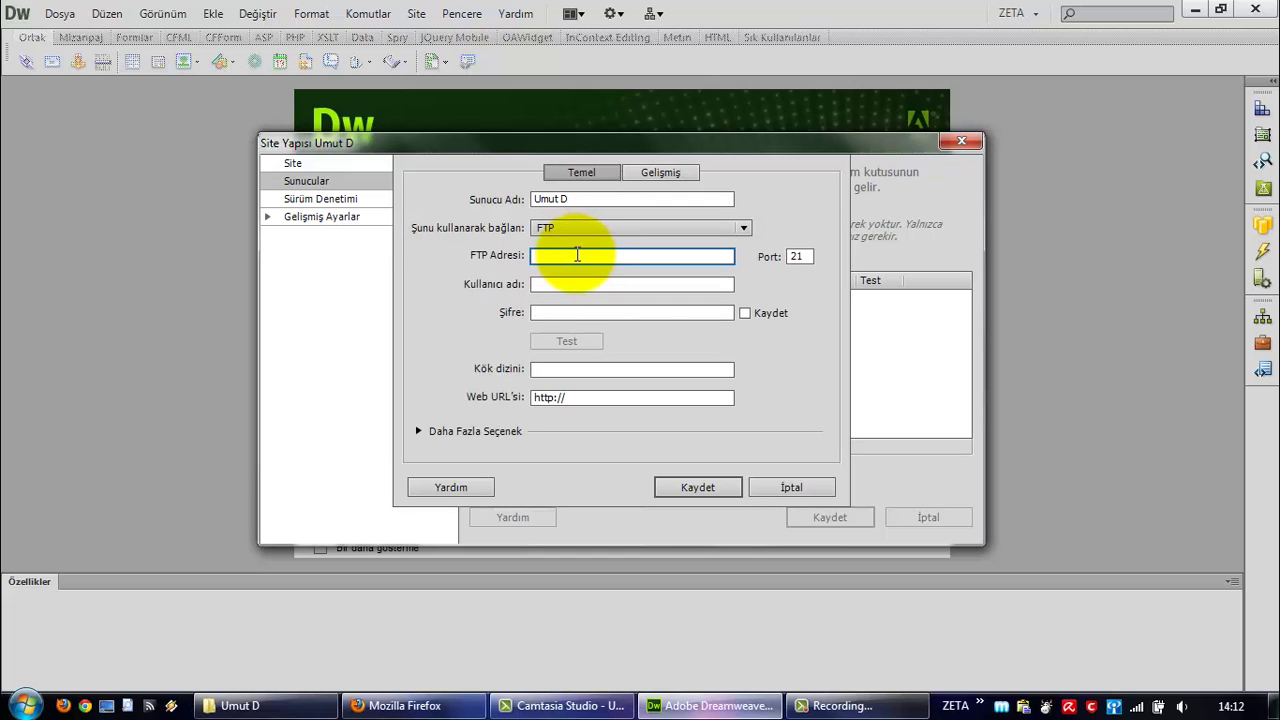
- Set the server's FTP address to ftp.umutd.com
click(560, 284)
click(560, 312)
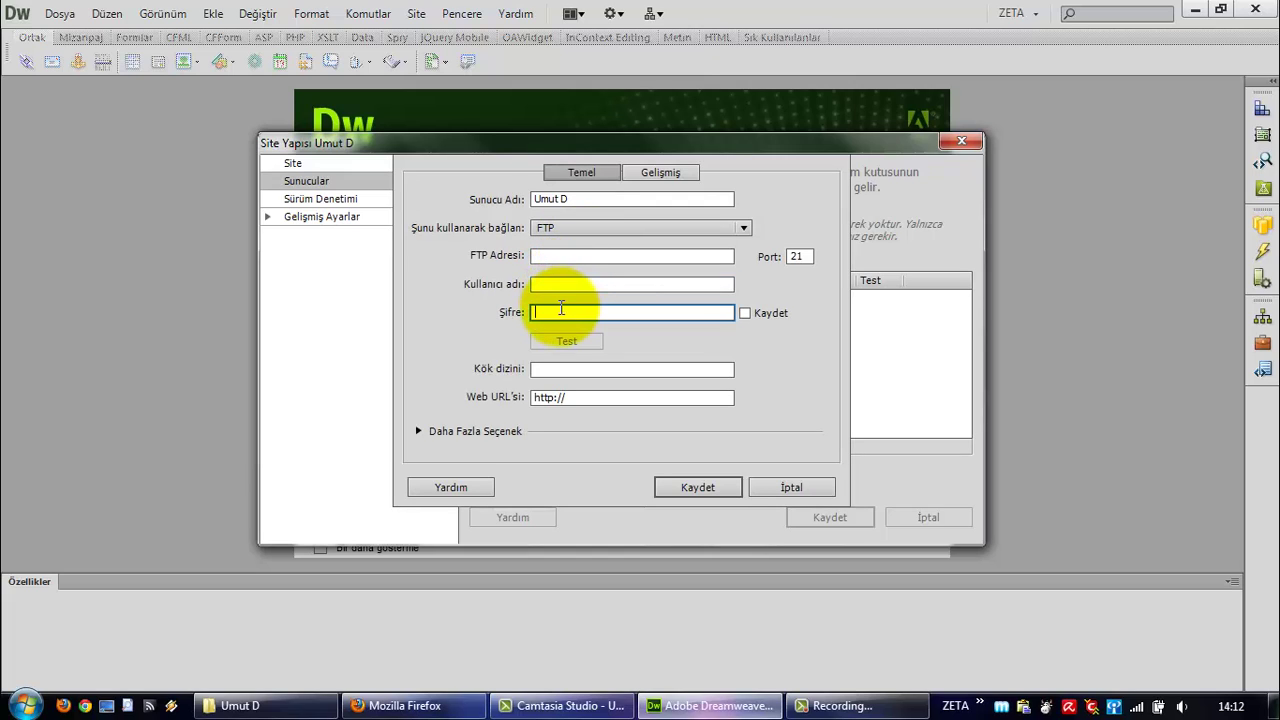
click(580, 256)
text(f)
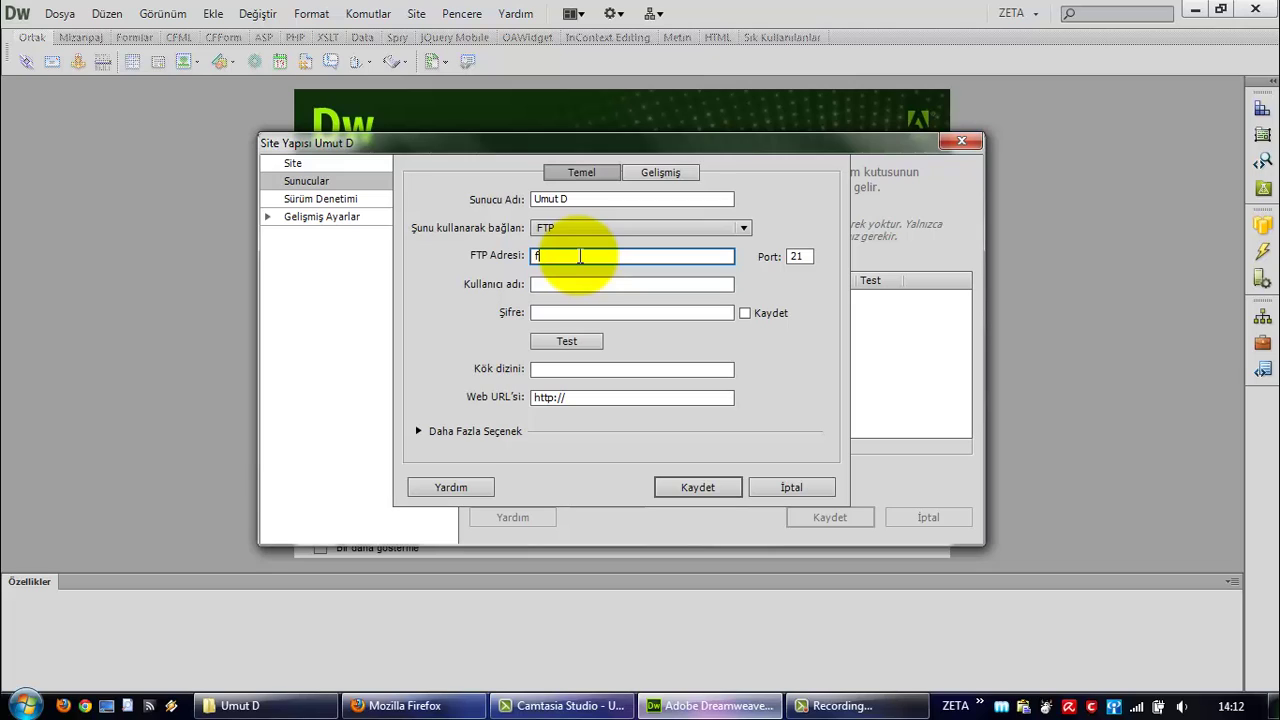
text(tp.umutd.com)
key(Tab)
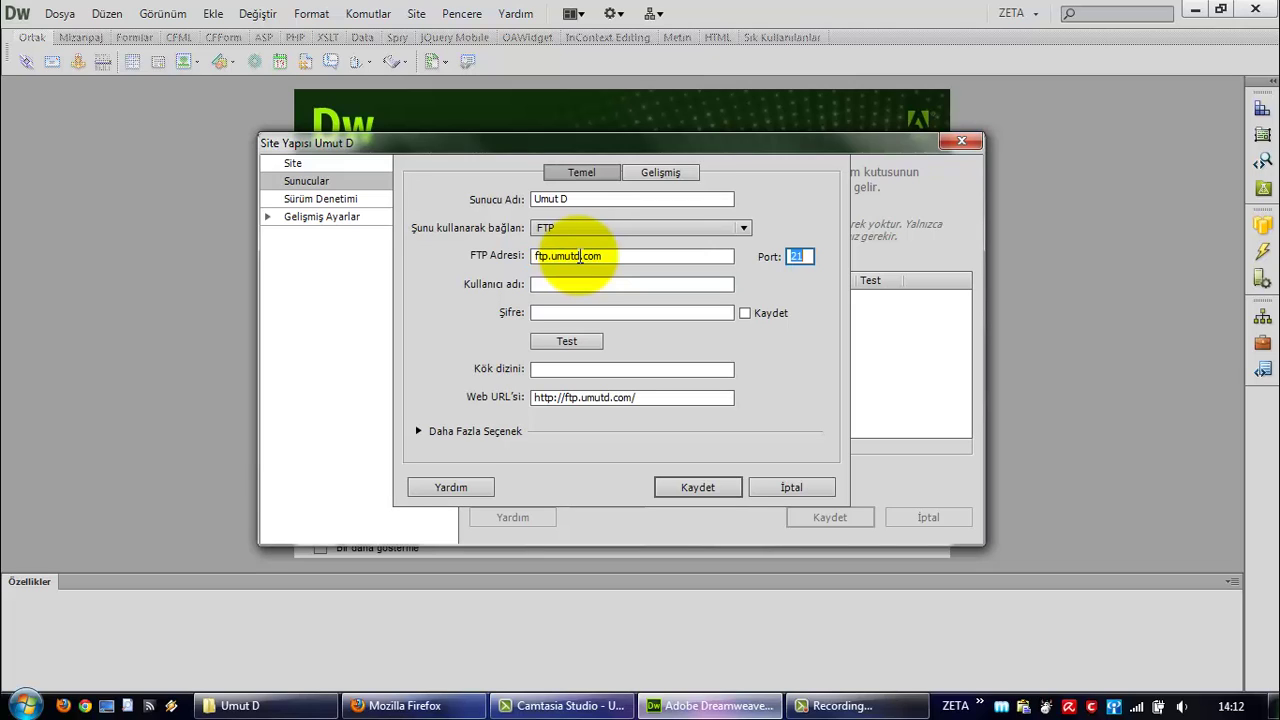
- Enter the FTP account password and set the server's root directory to public_html
key(Tab)
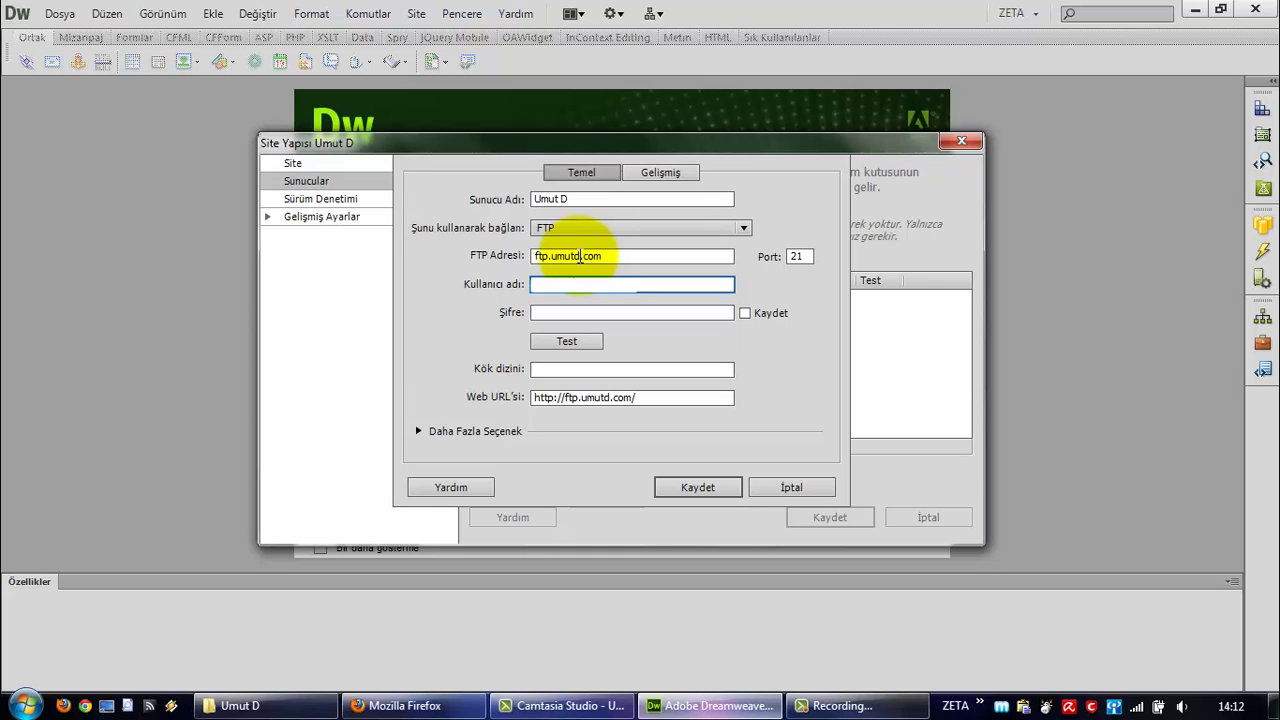
key(Tab)
text(**********)
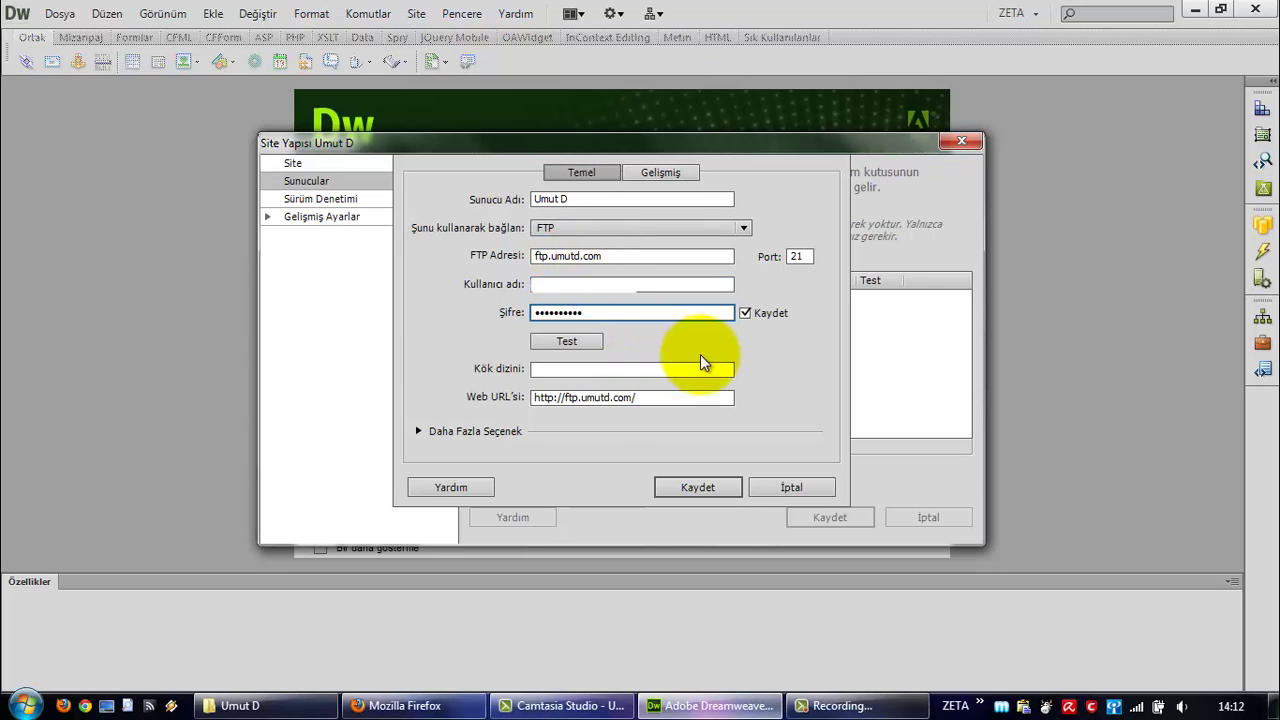
click(577, 370)
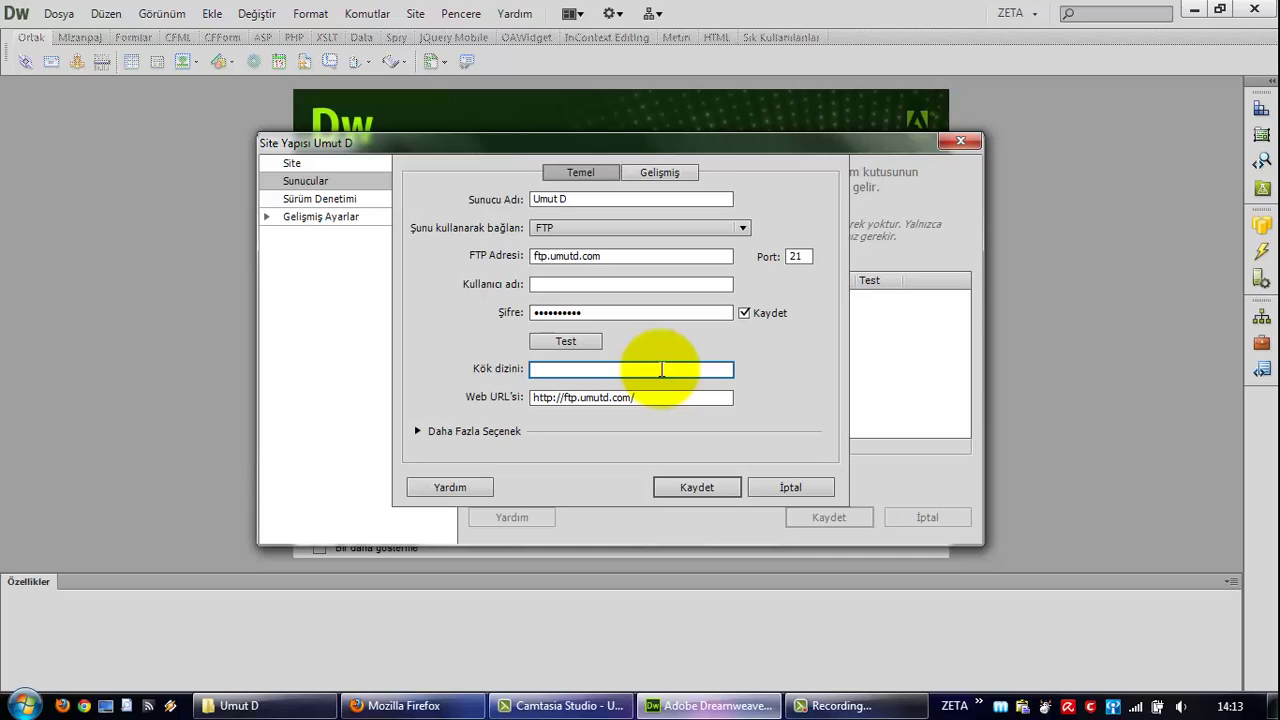
text(public_html)
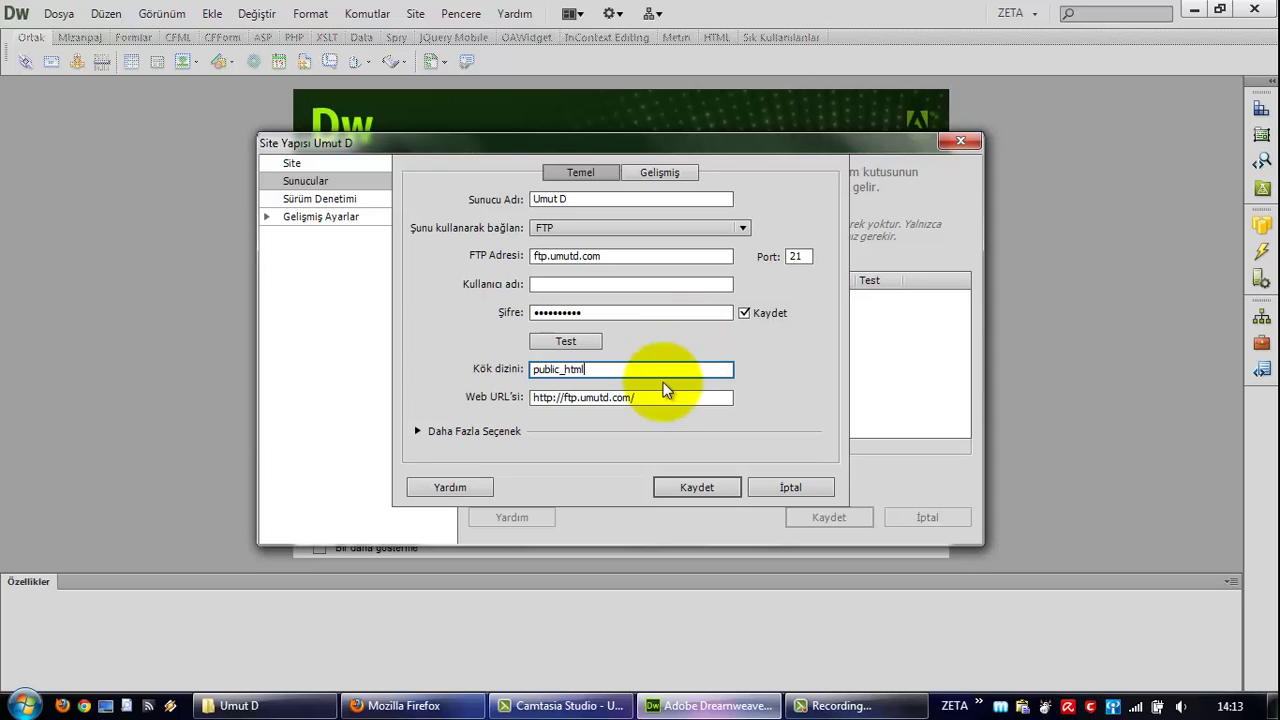
click(577, 398)
double_click(572, 398)
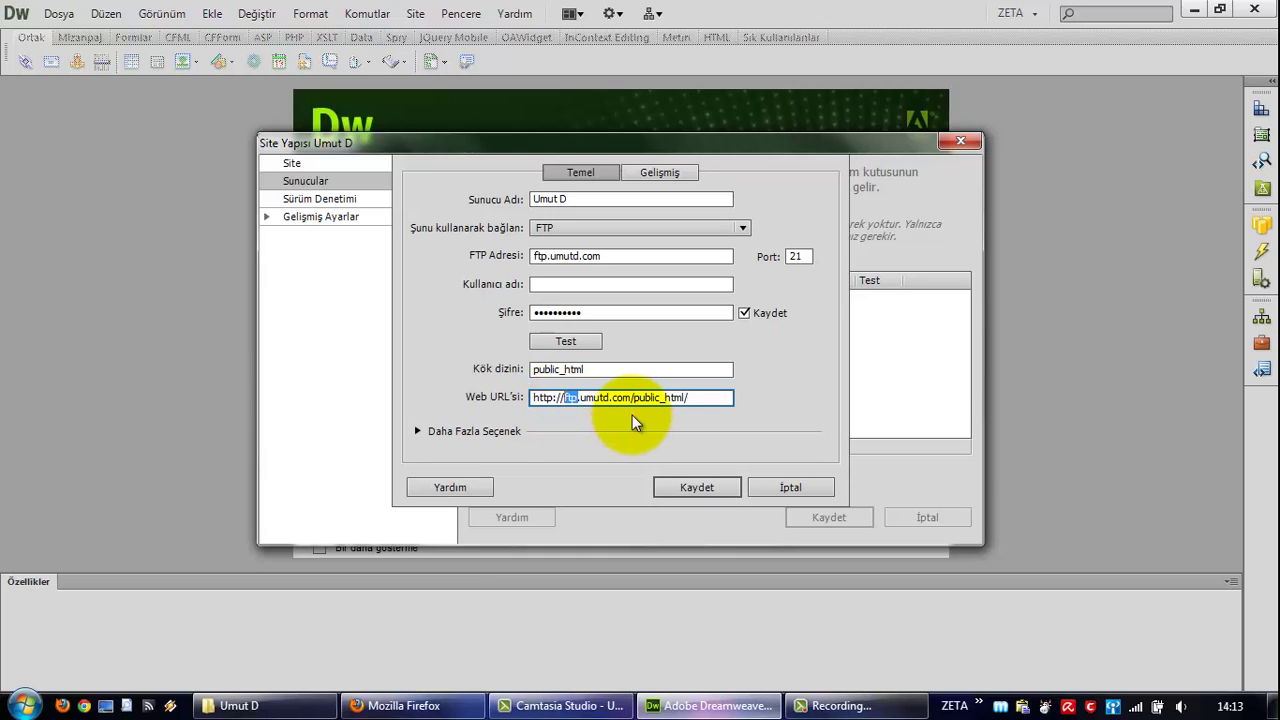
text(www)
drag(643, 398, 725, 398)
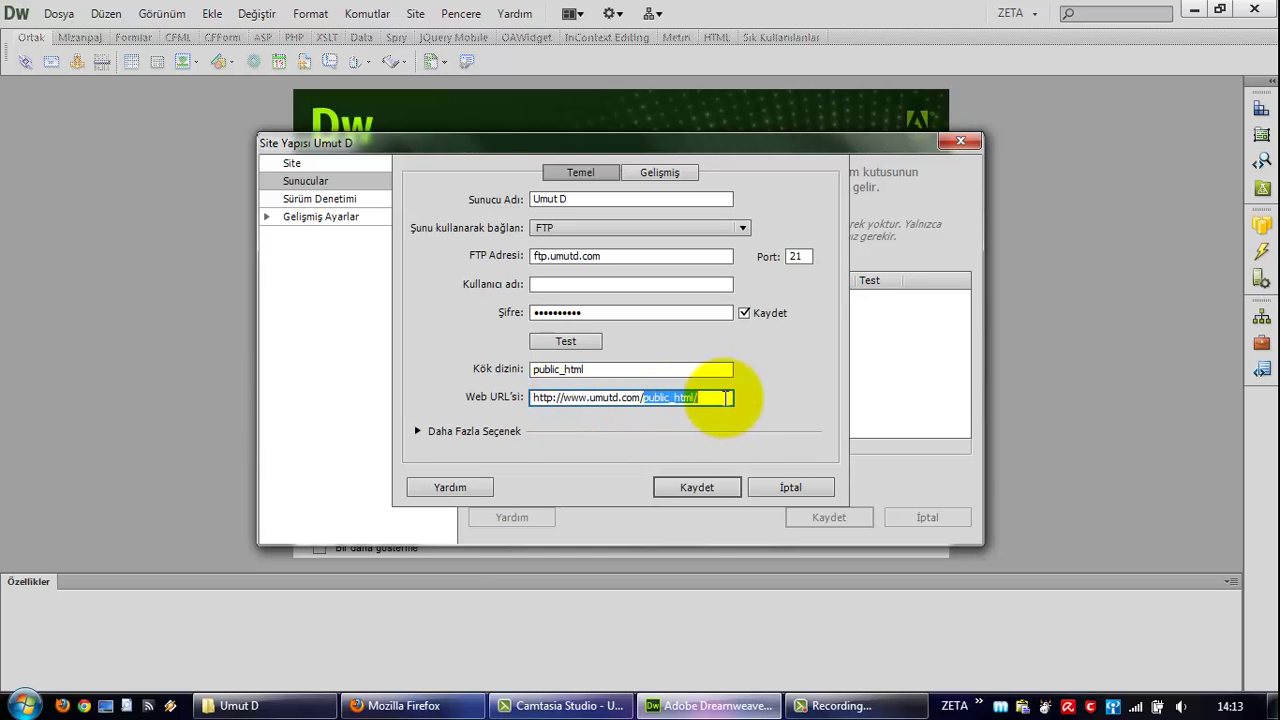
key(BackSpace)
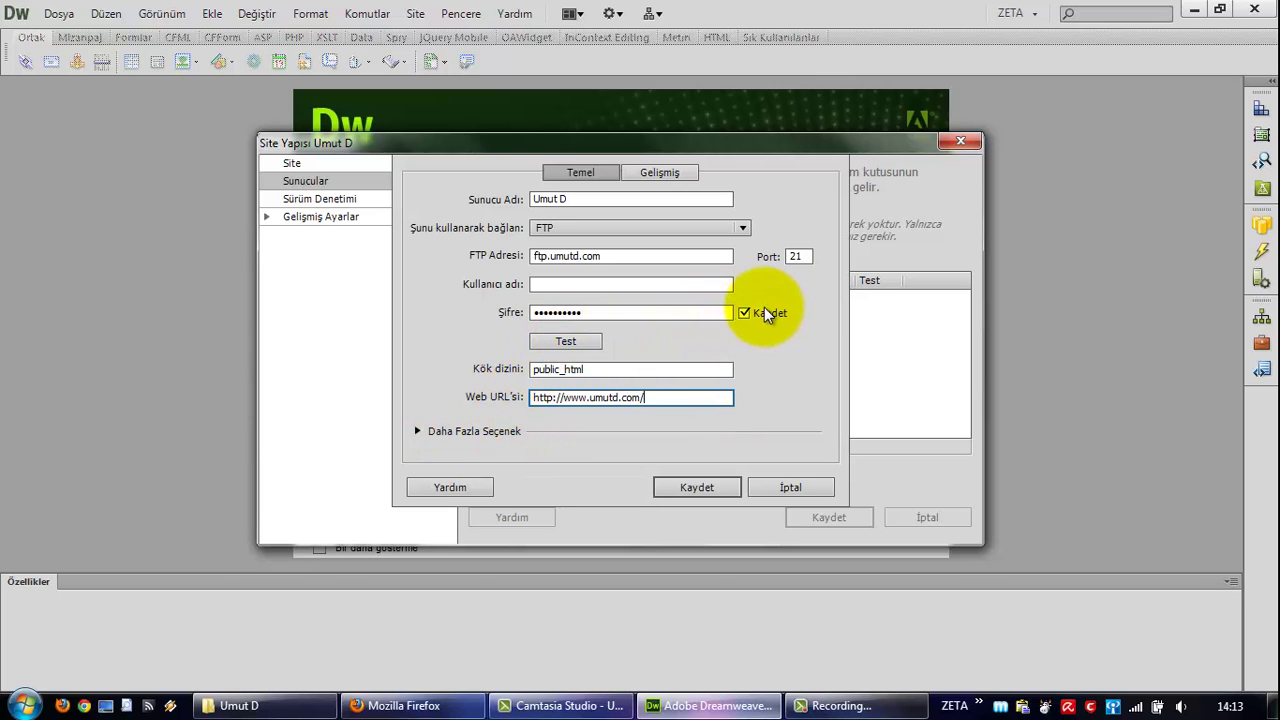
click(558, 346)
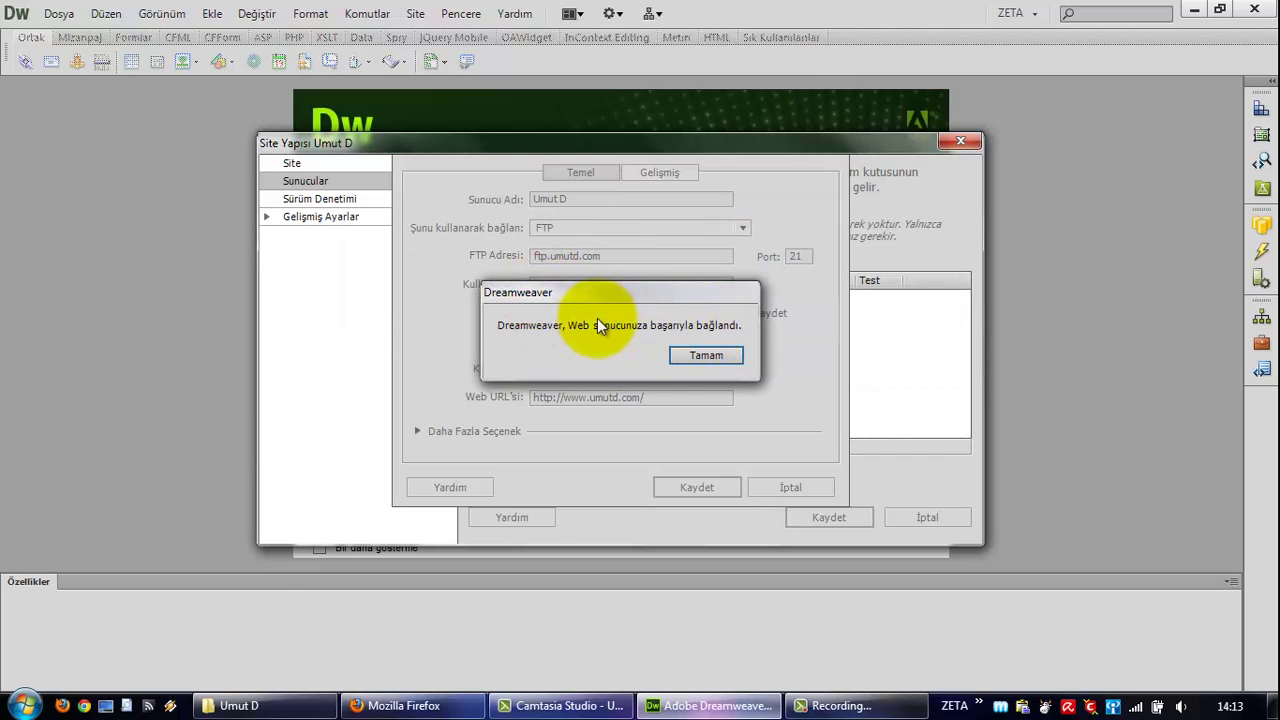
click(705, 355)
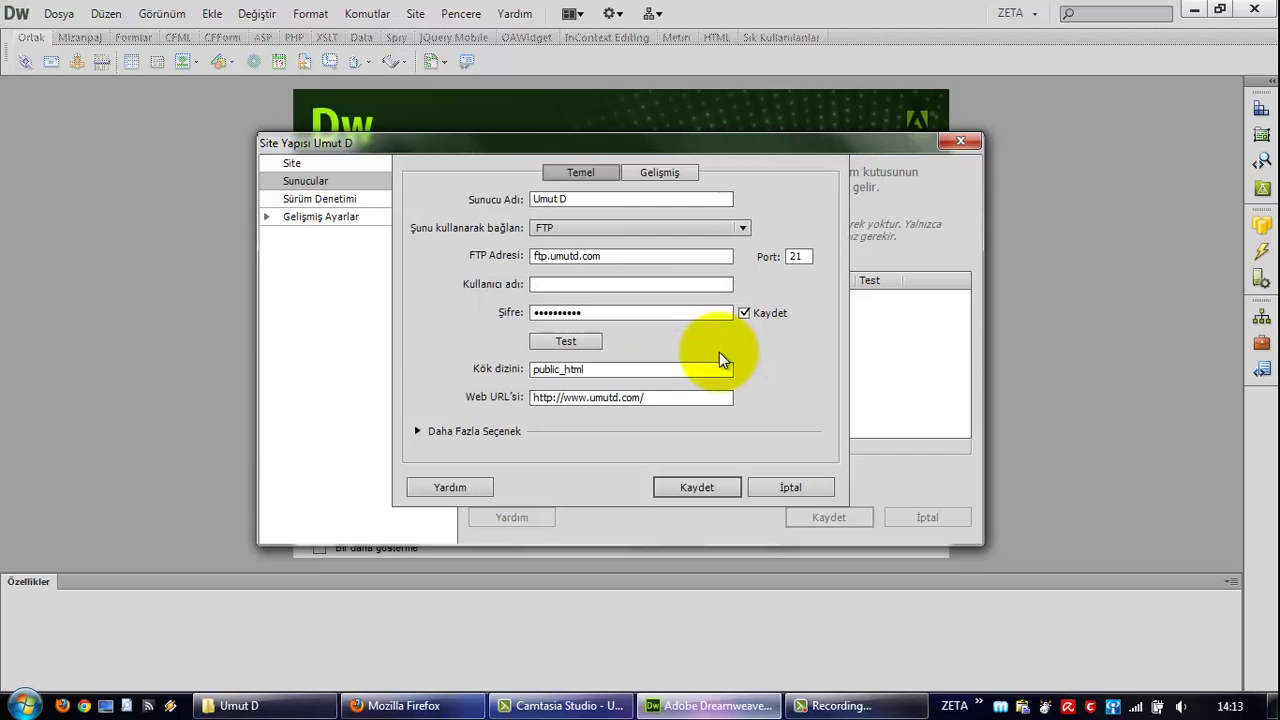
- Set the testing server model to PHP MySQL in the server's advanced settings and save the server definition
click(656, 174)
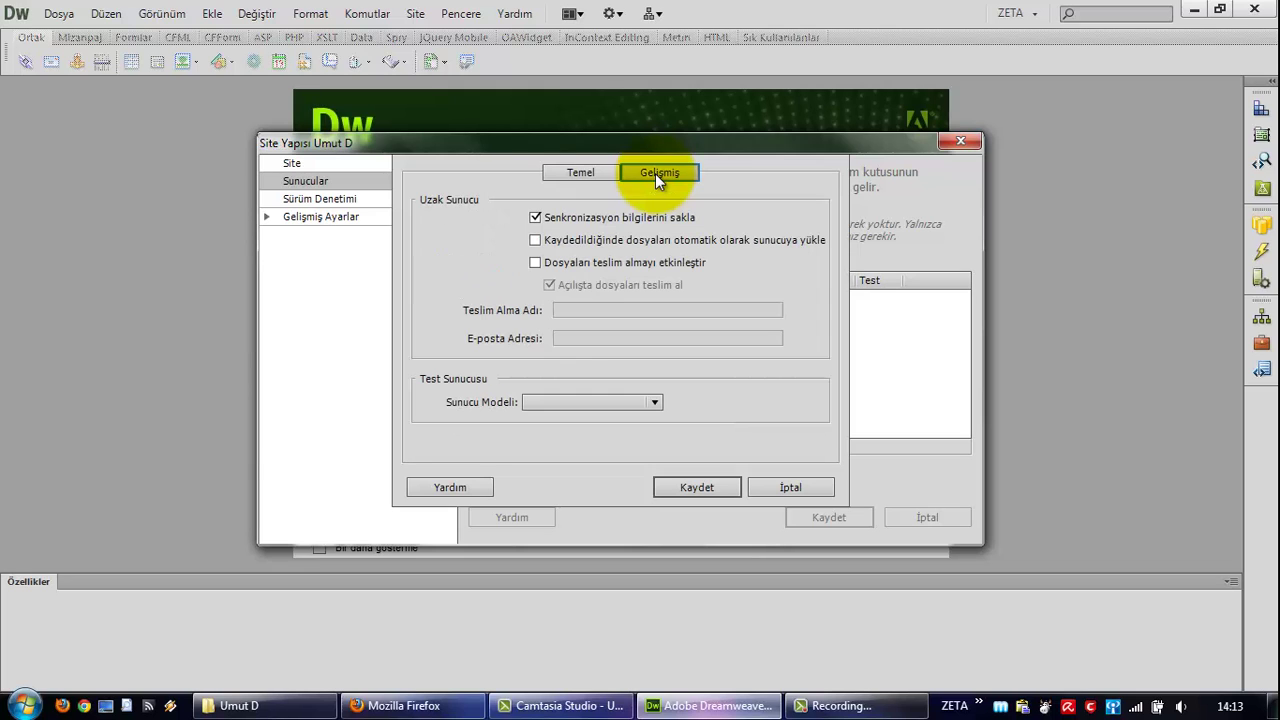
click(553, 399)
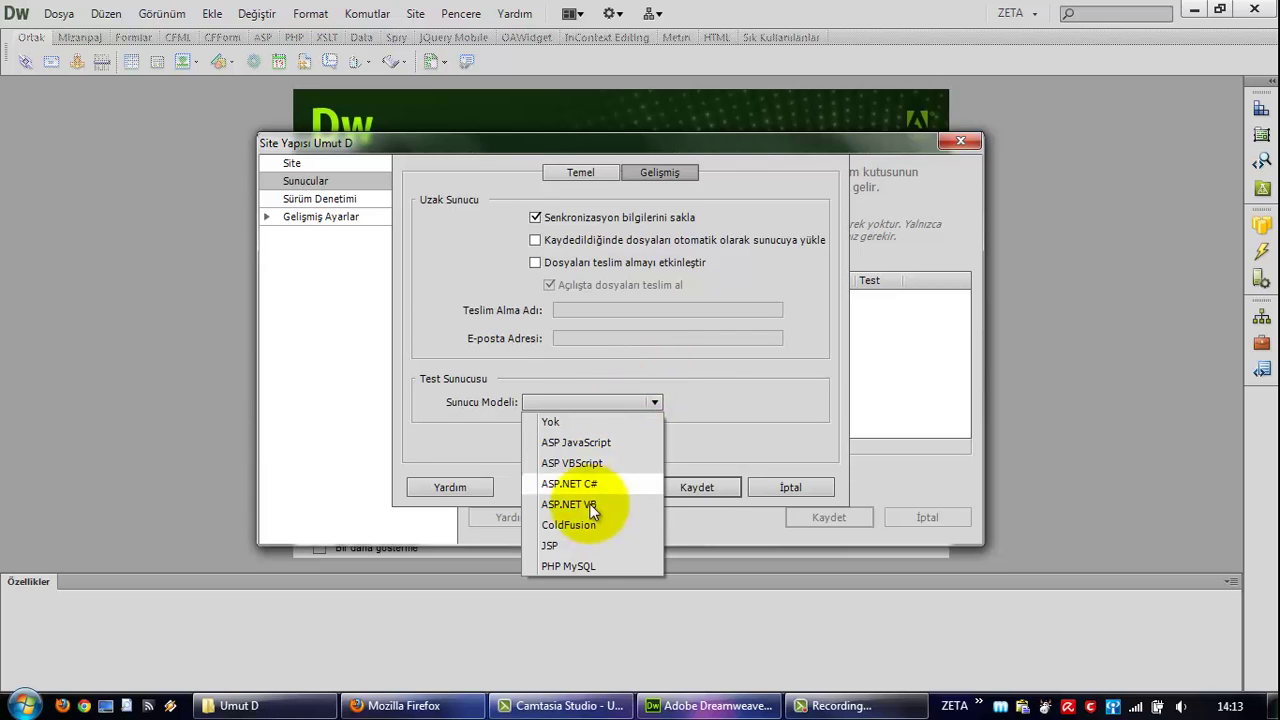
click(565, 565)
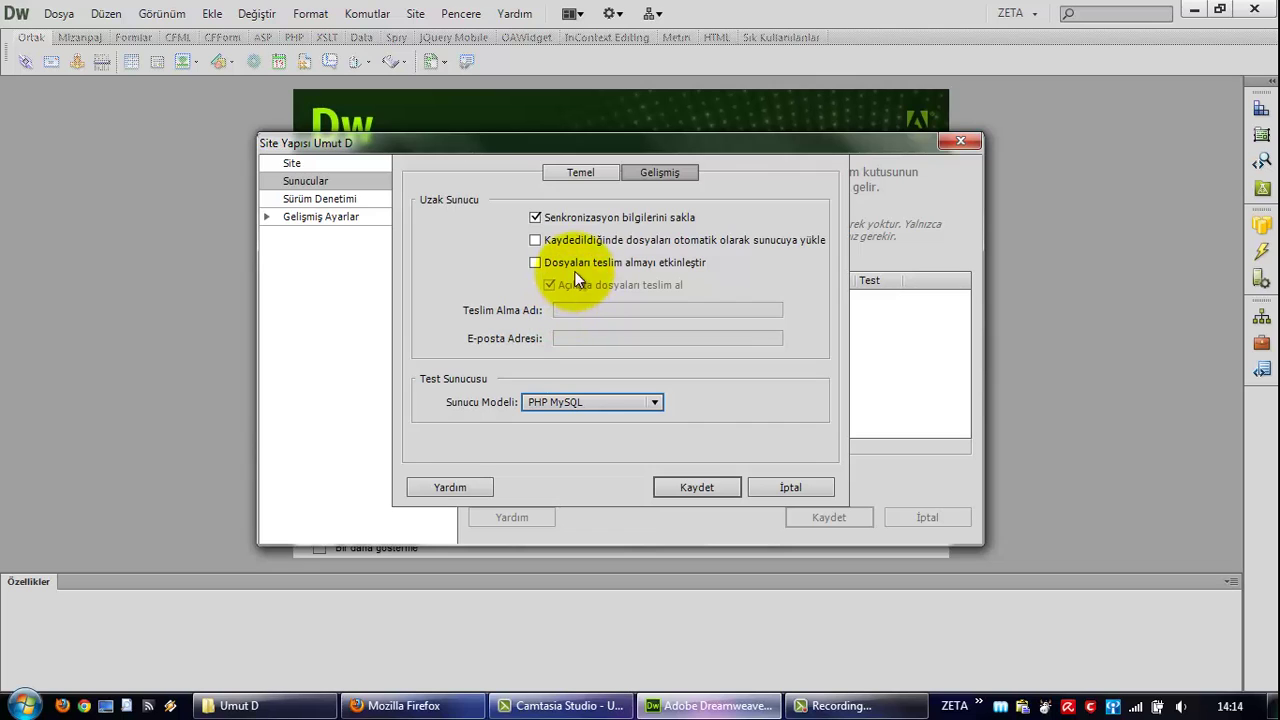
click(676, 487)
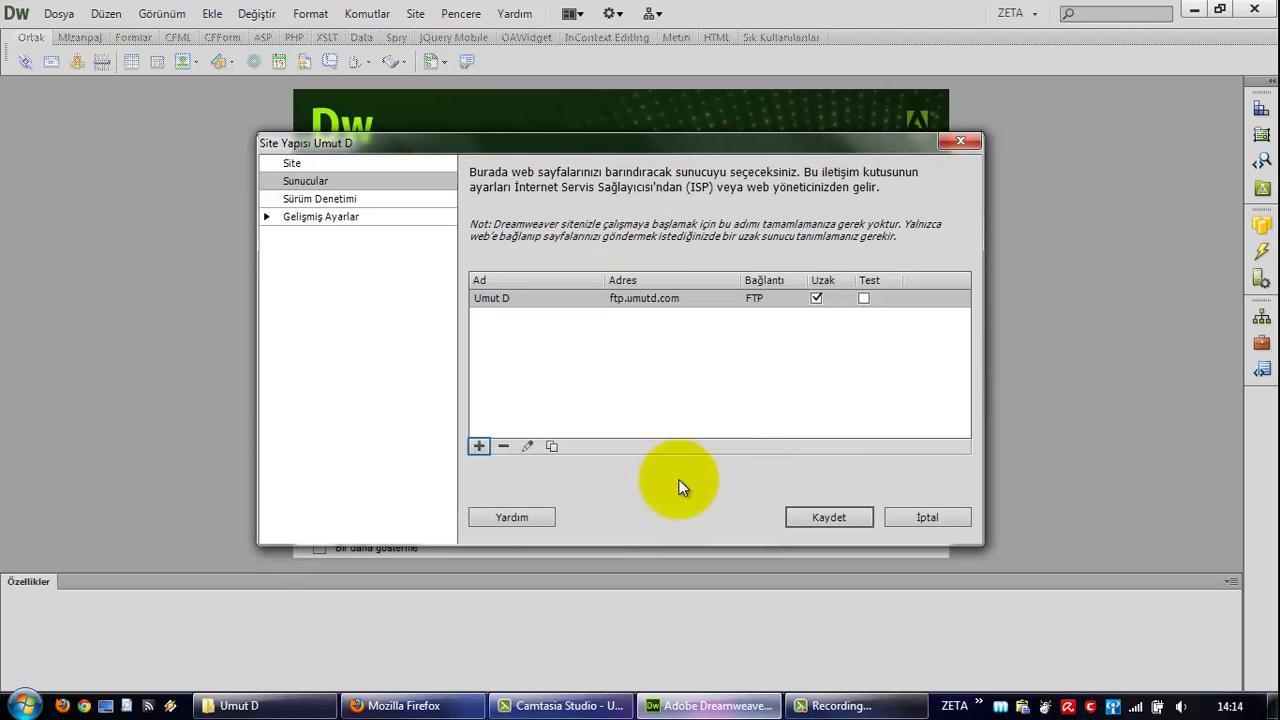
- Set the default images folder in the site's local info to the resimler folder inside the site folder
click(372, 203)
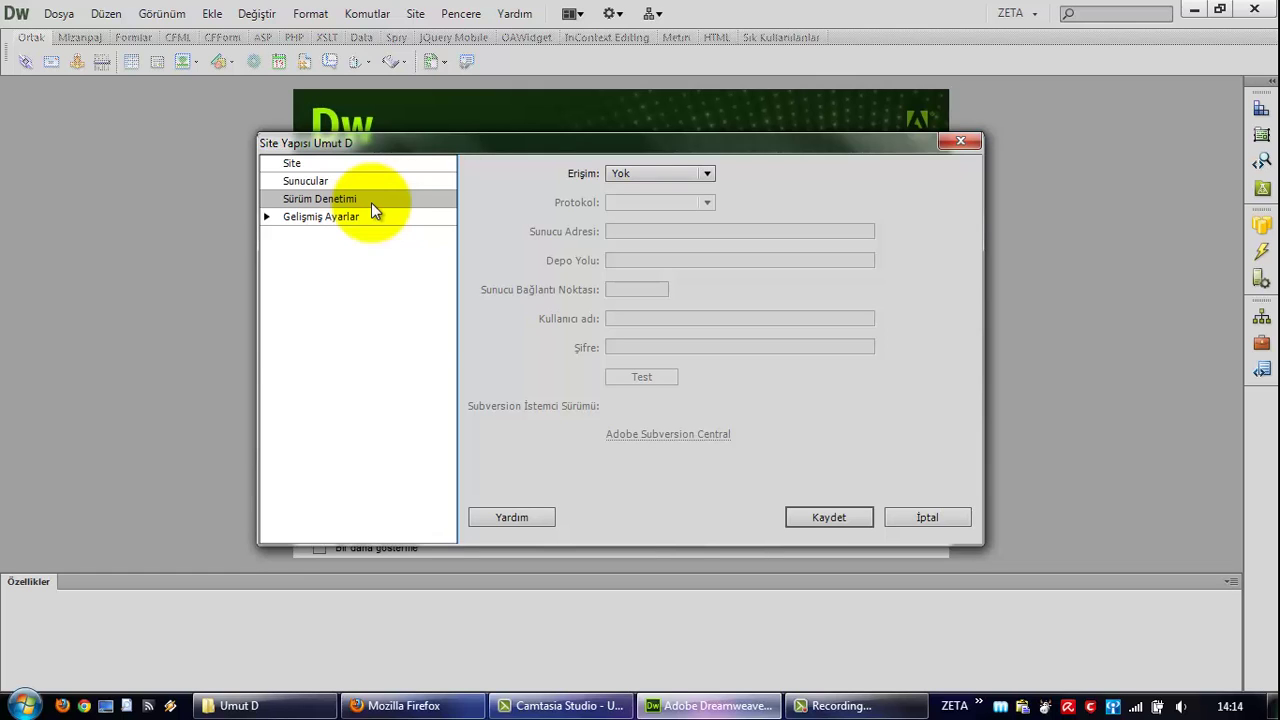
click(353, 215)
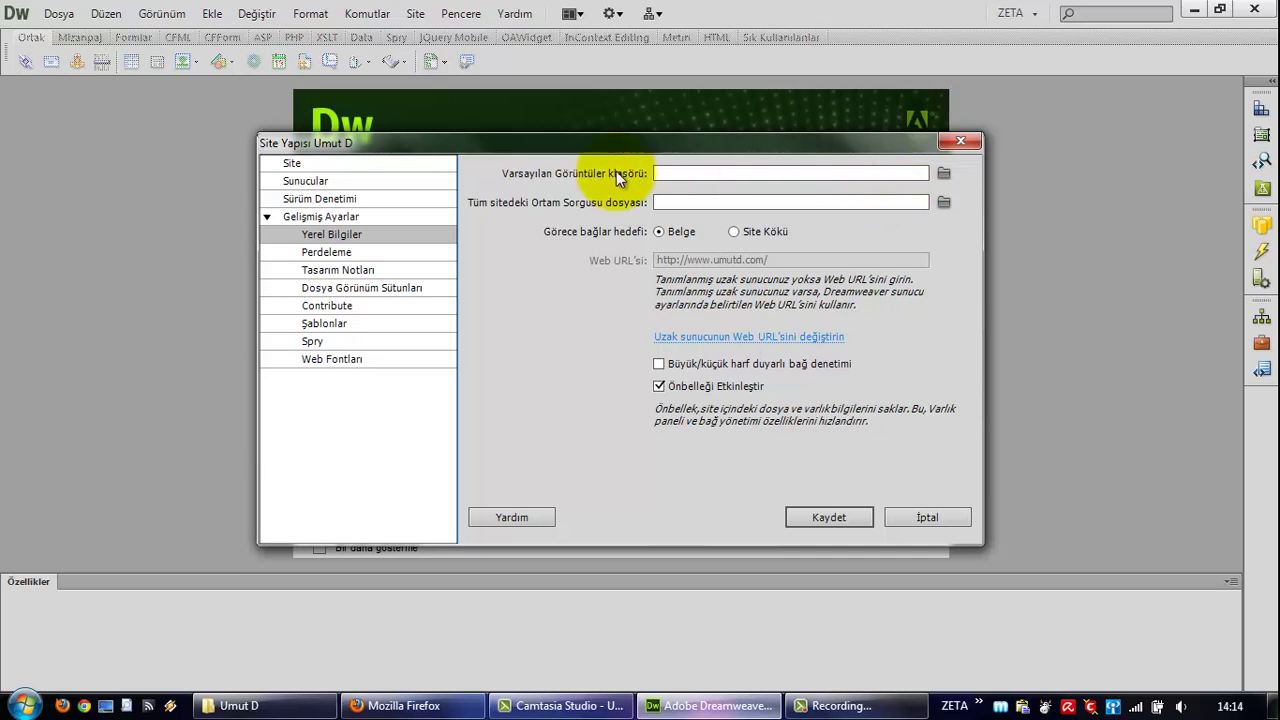
click(943, 174)
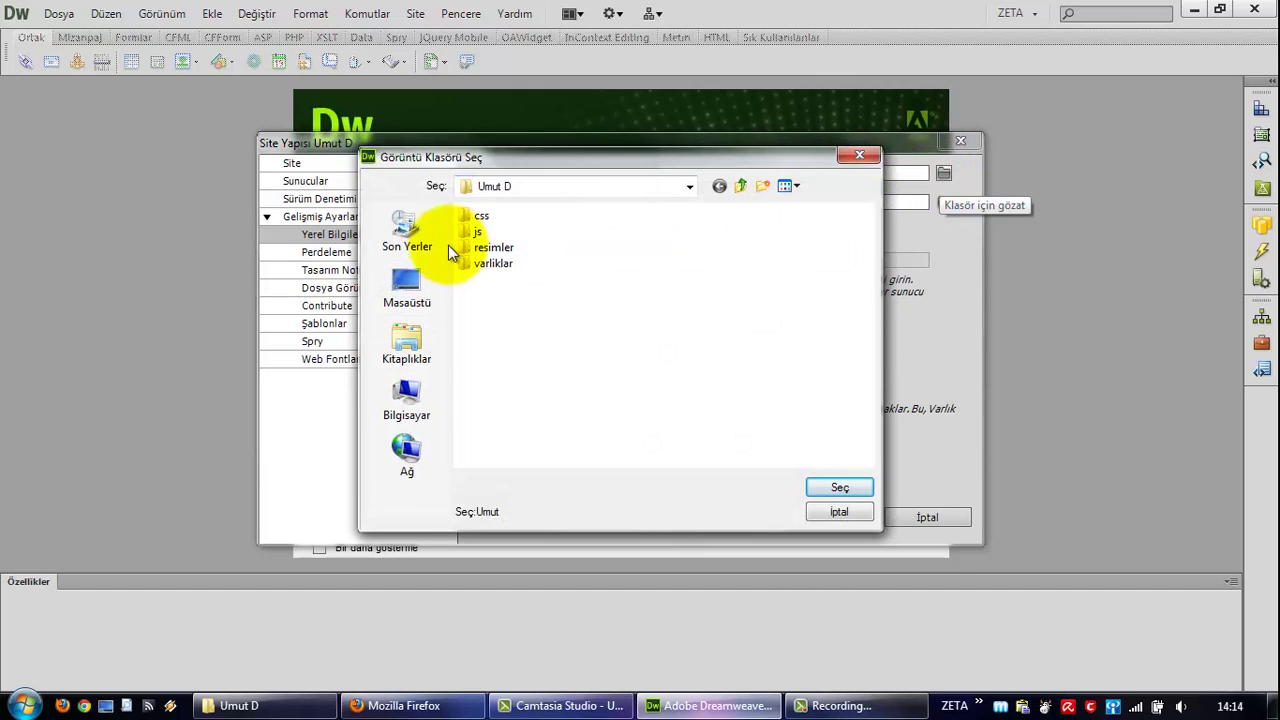
double_click(450, 244)
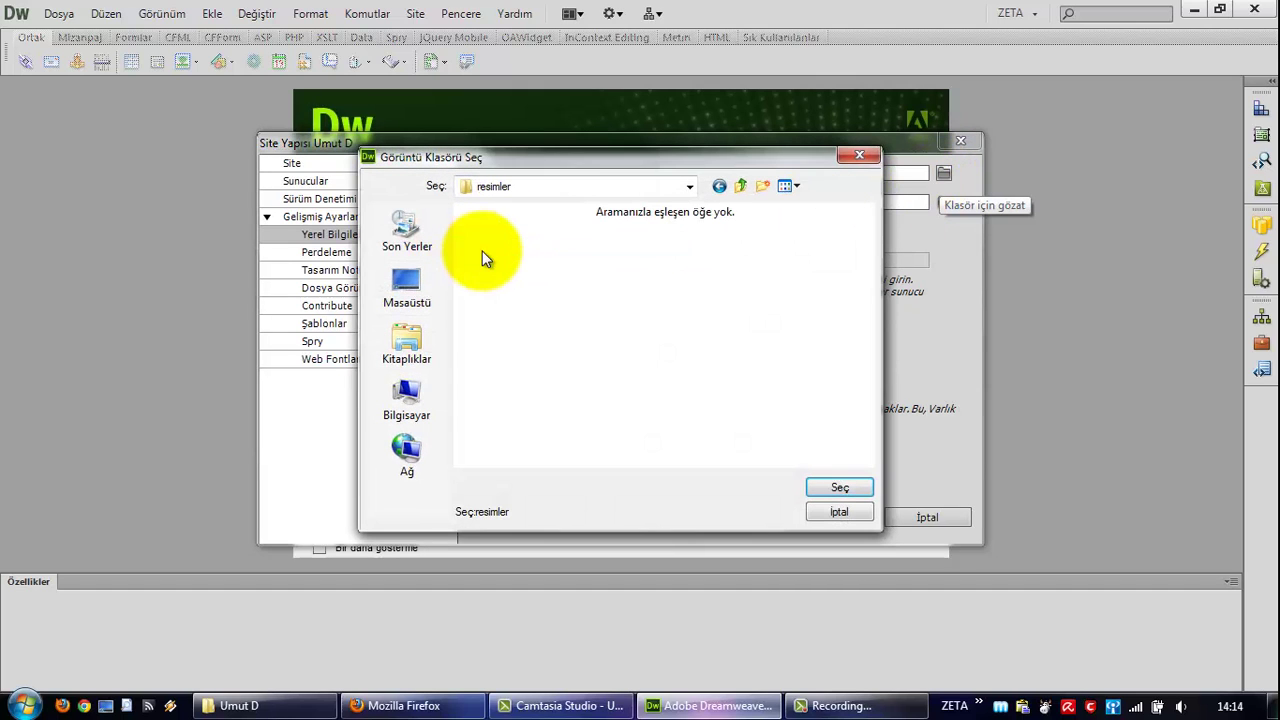
click(829, 488)
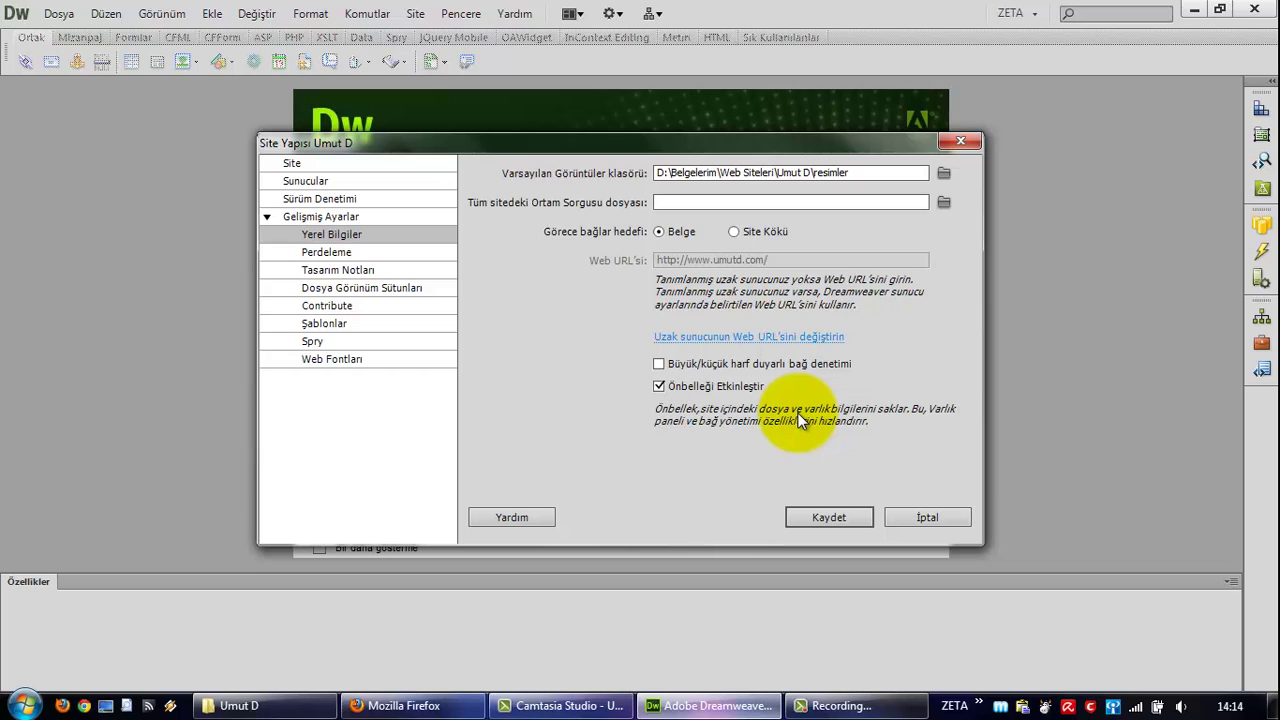
click(723, 204)
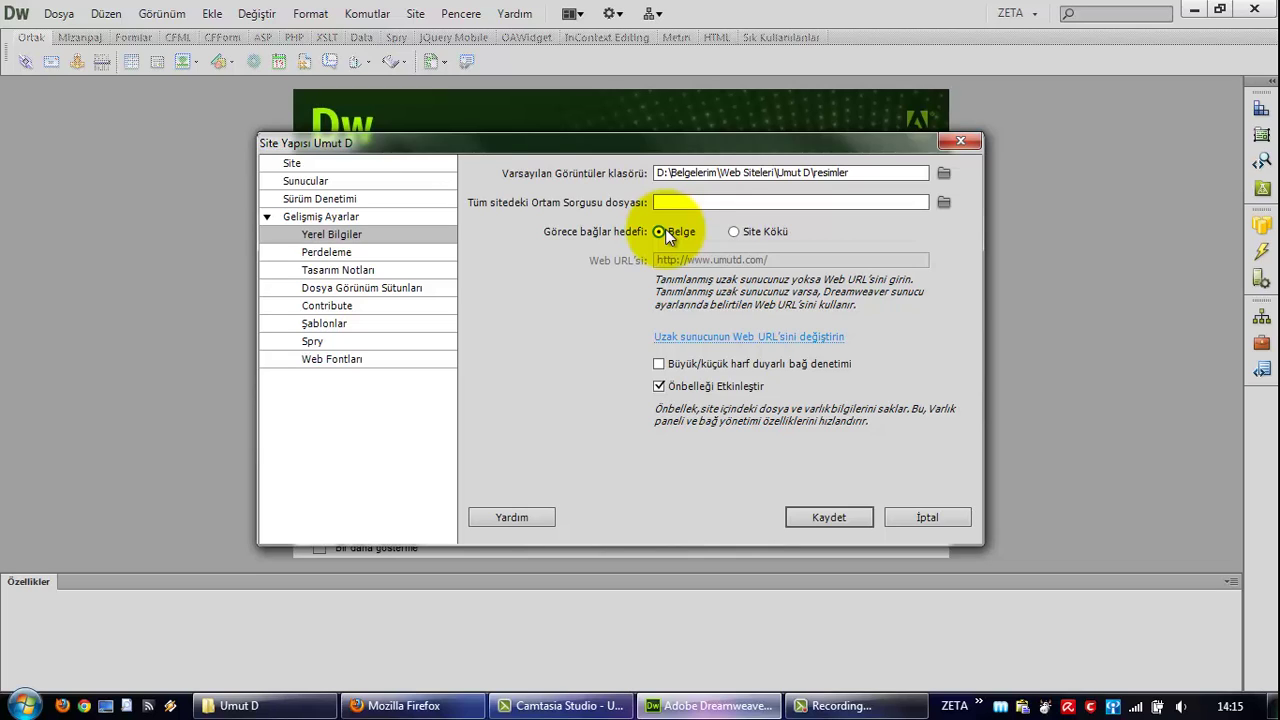
click(722, 202)
text(../)
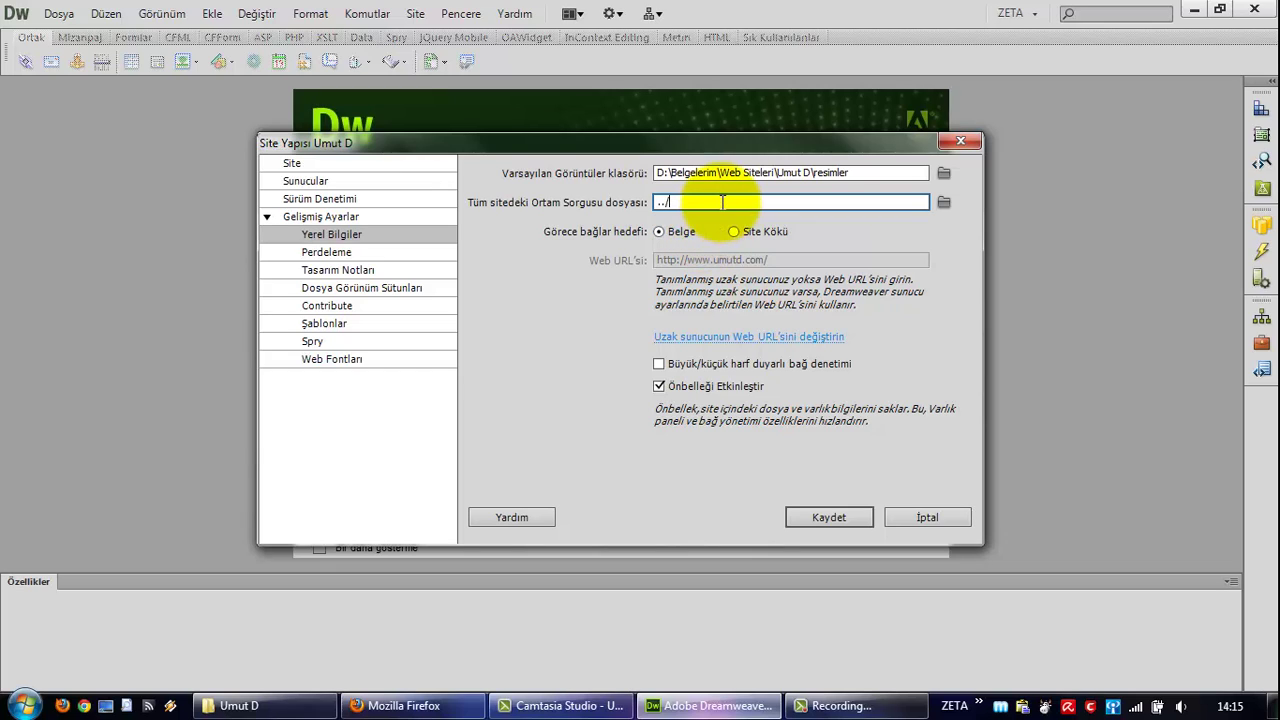
text(dosyalar.htm)
key(Home)
key(Delete)
key(Delete)
key(Delete)
text(www.umutd.com/)
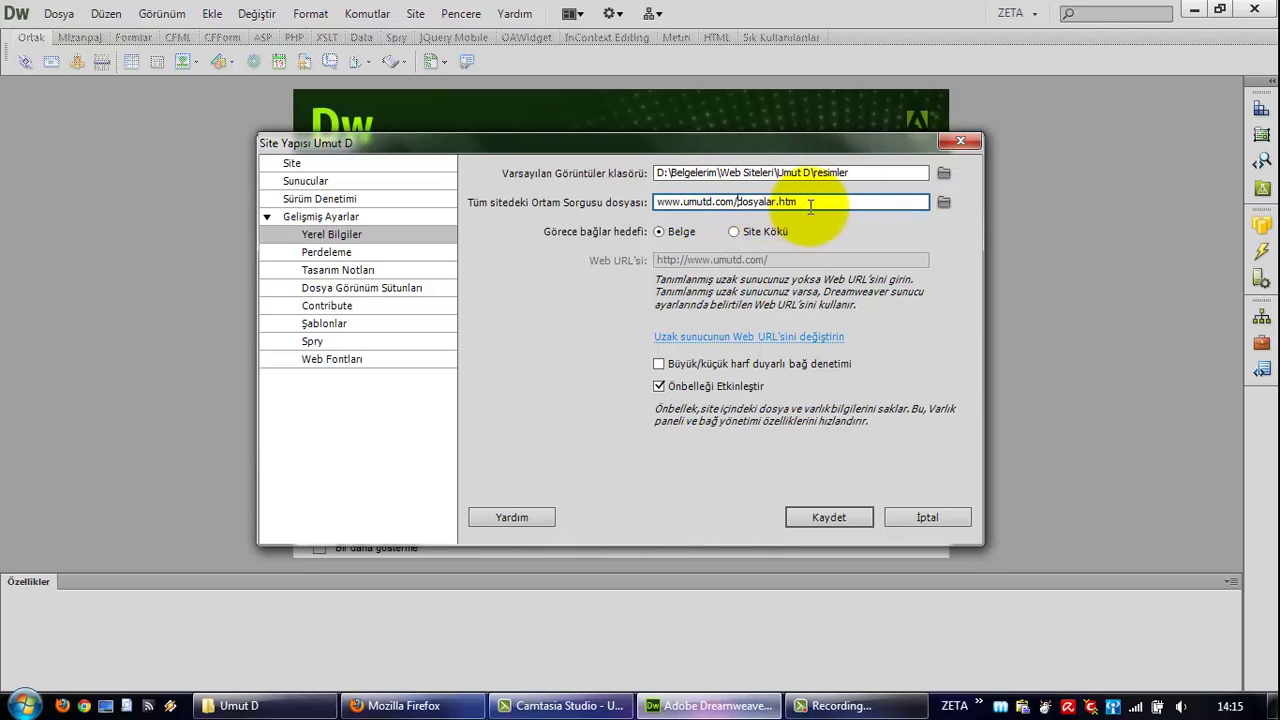
drag(812, 203, 645, 203)
key(Delete)
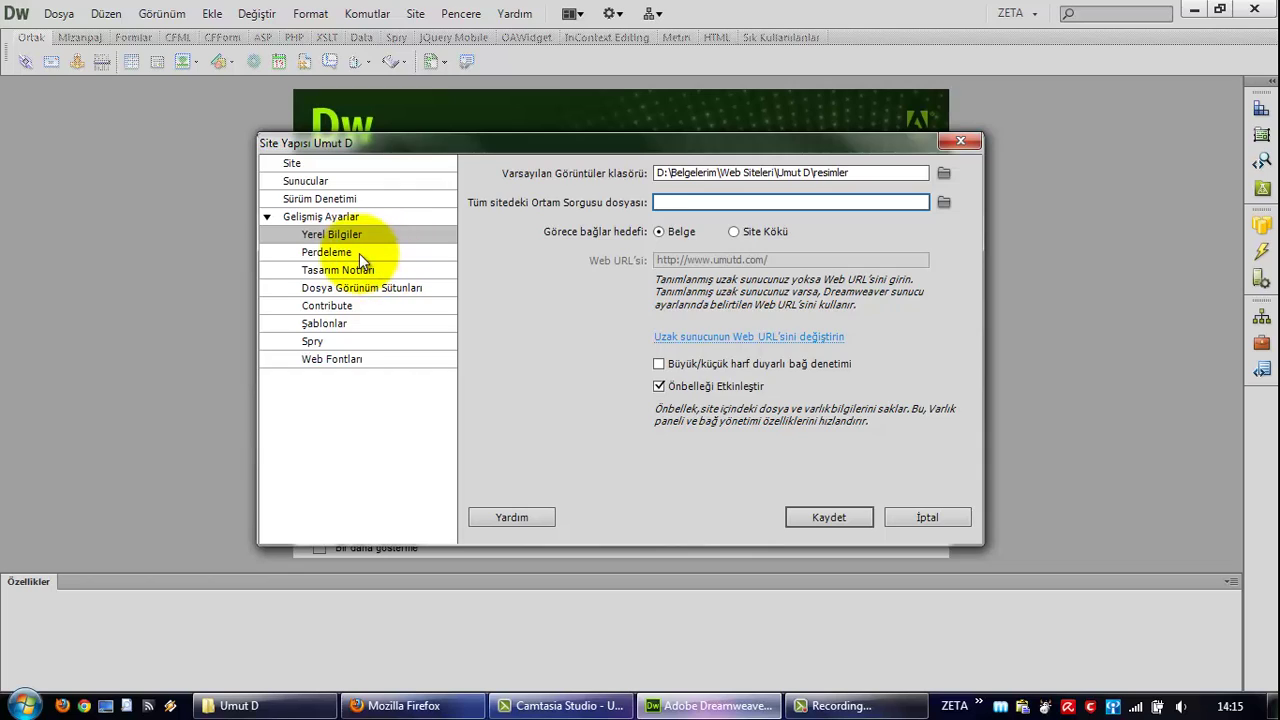
- Try cloaking files ending in .fla and .psd, and turn that option back off
click(359, 253)
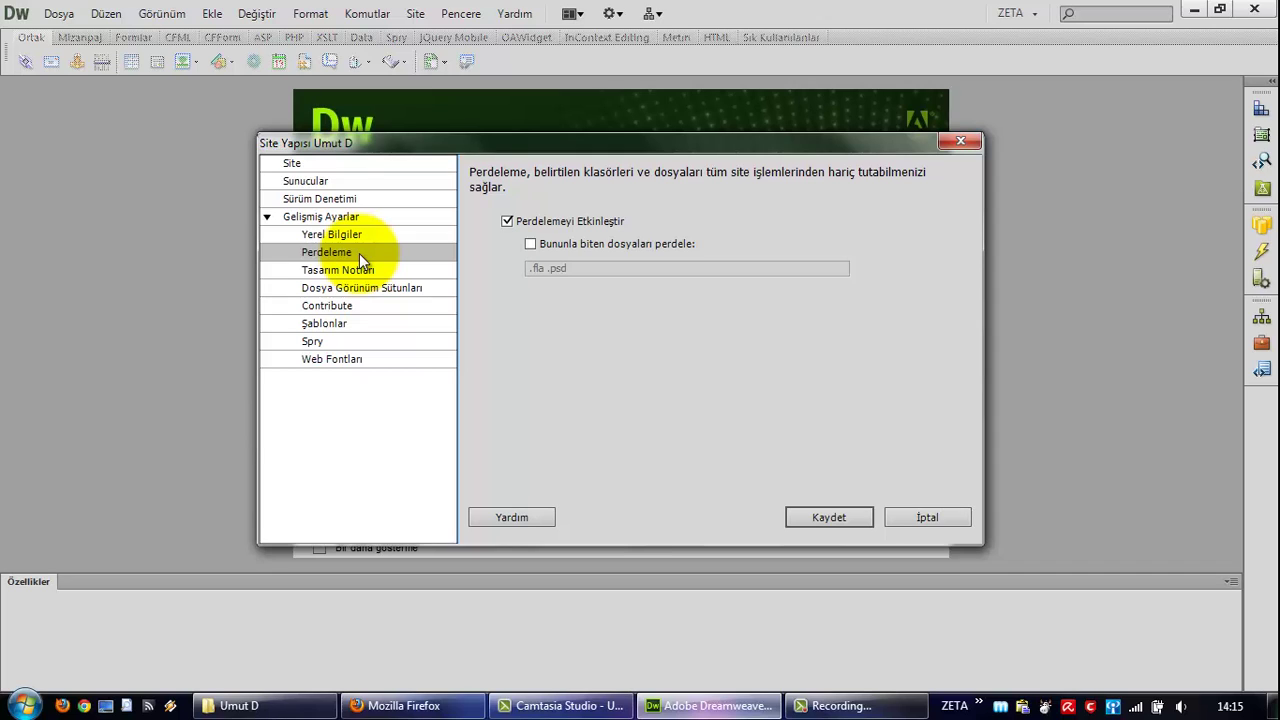
click(570, 245)
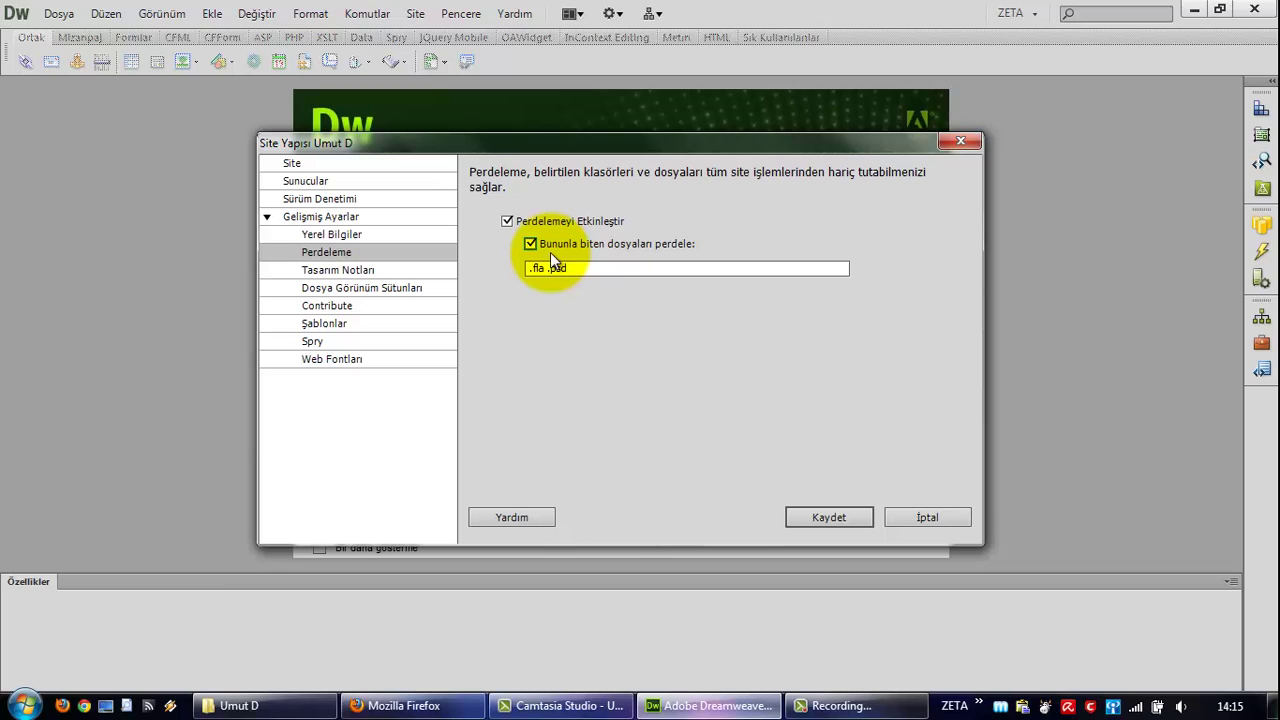
click(600, 268)
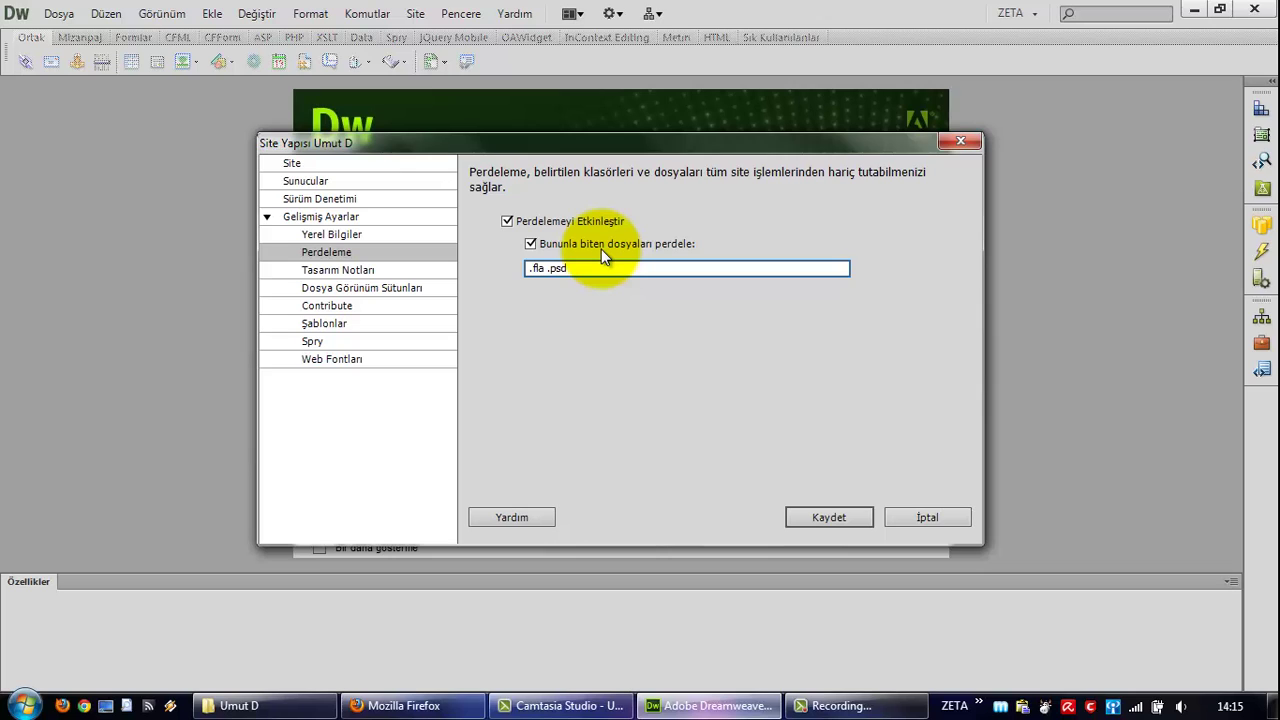
click(601, 243)
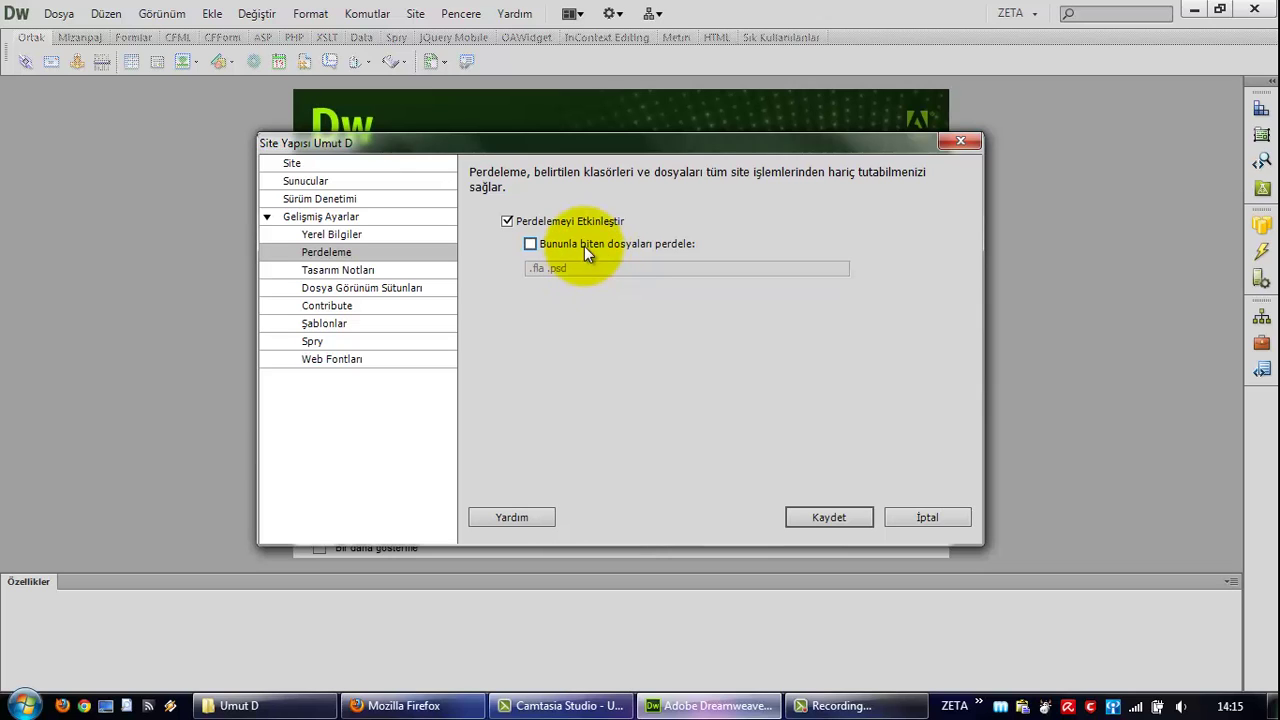
click(584, 246)
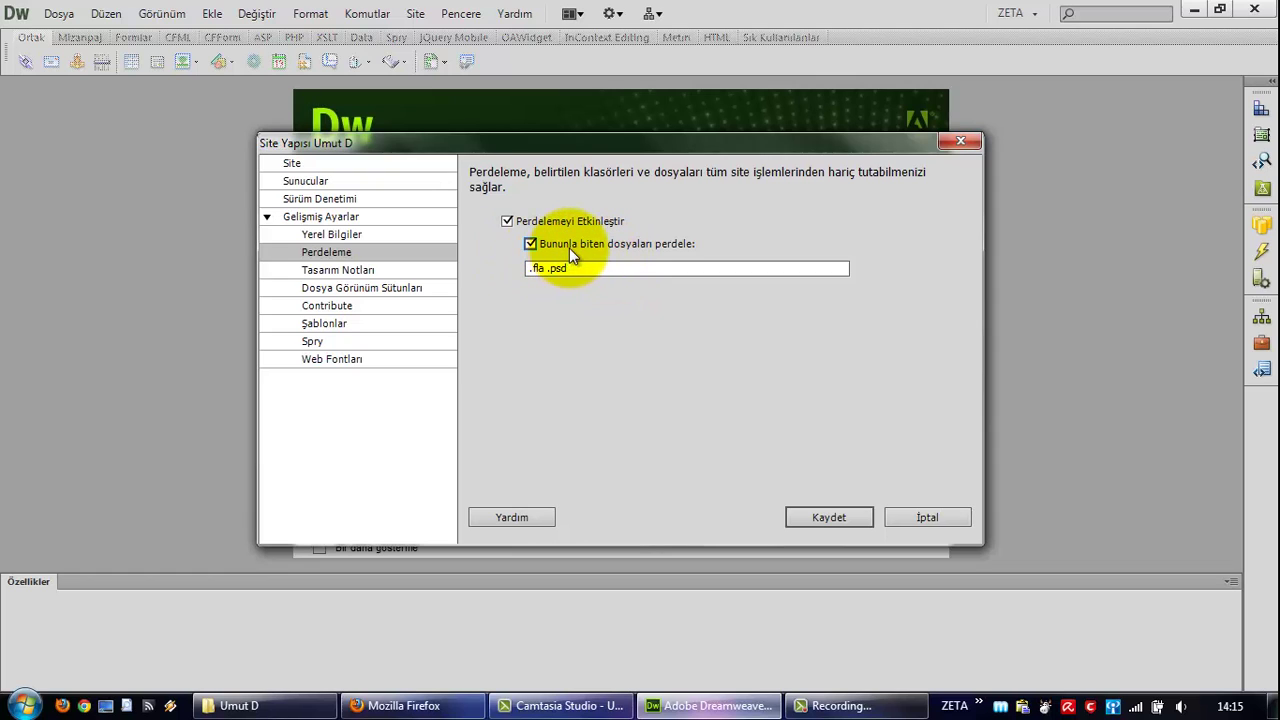
click(569, 248)
- Review the site's Design Notes, File View Columns, Contribute and Templates settings, and examine the Spry assets and web fonts folder paths
click(405, 269)
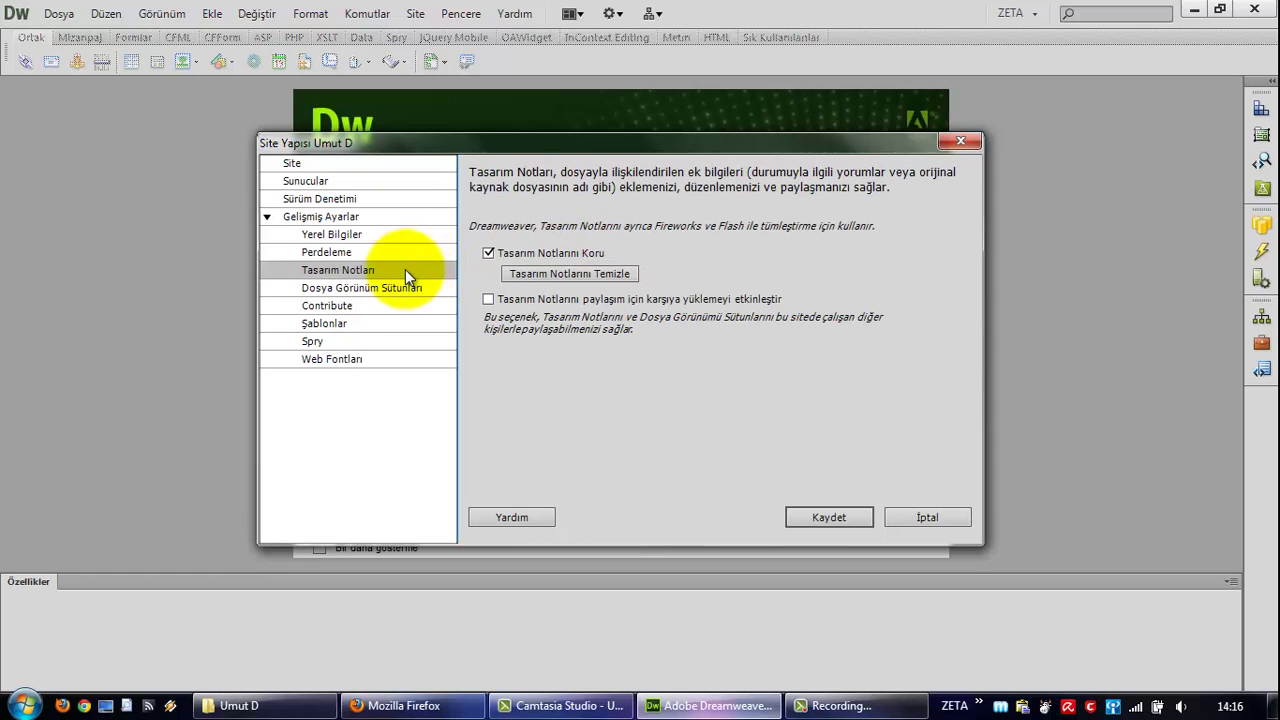
click(349, 290)
click(338, 308)
click(336, 324)
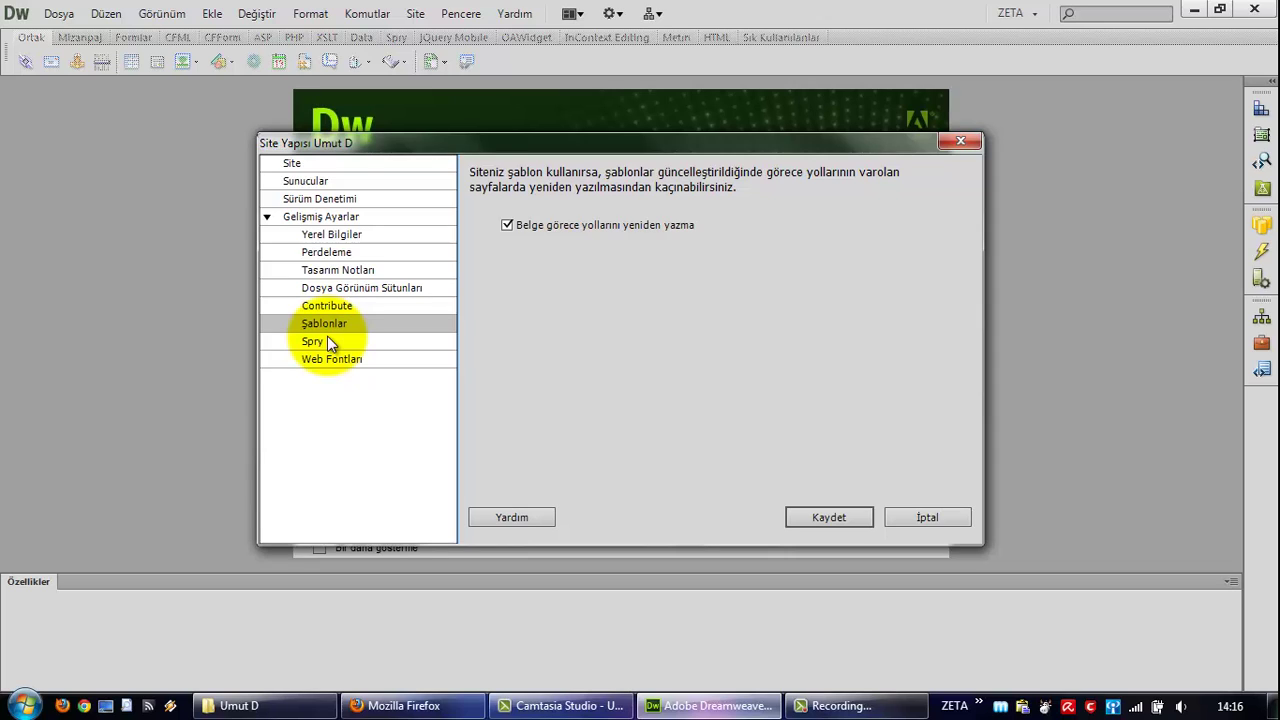
click(327, 338)
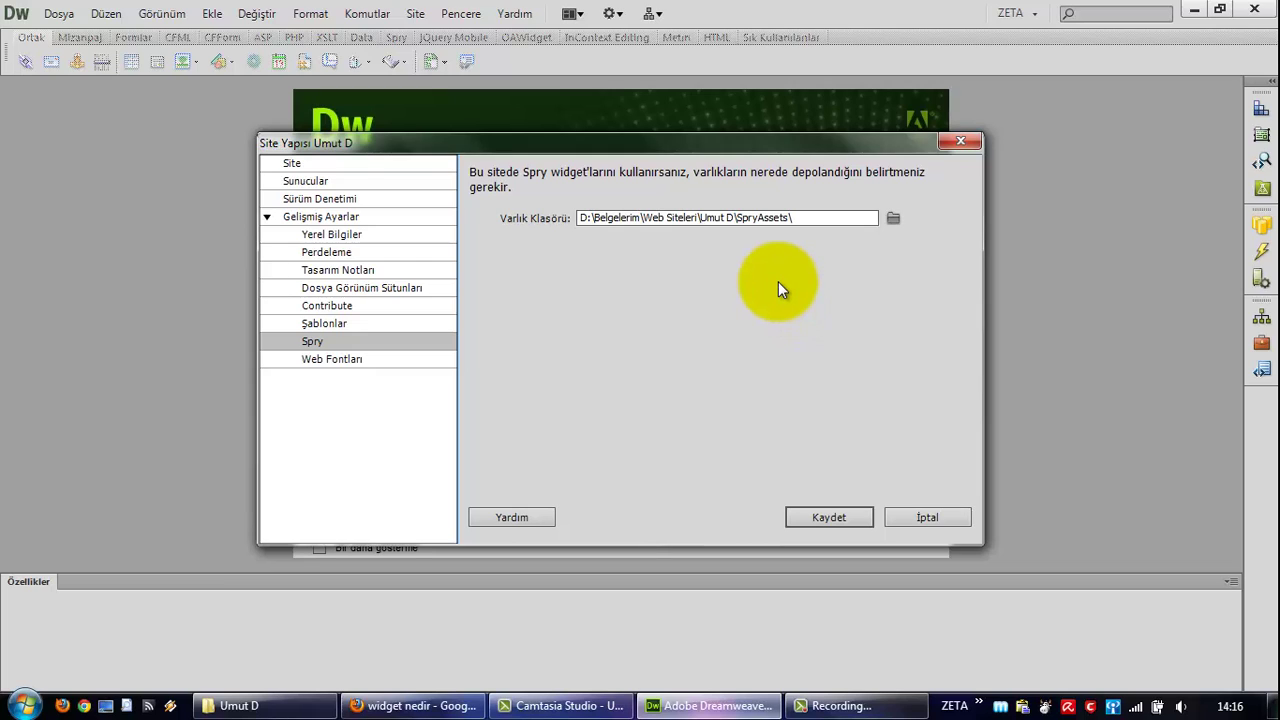
double_click(797, 217)
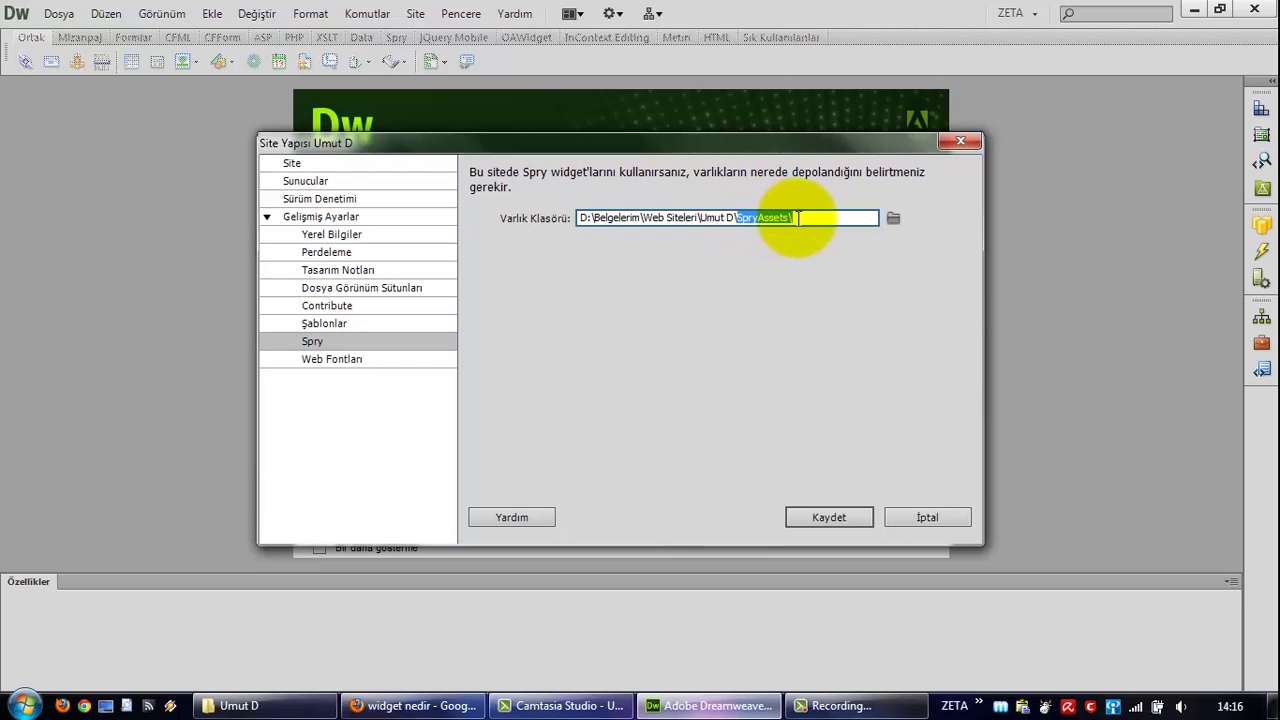
click(797, 217)
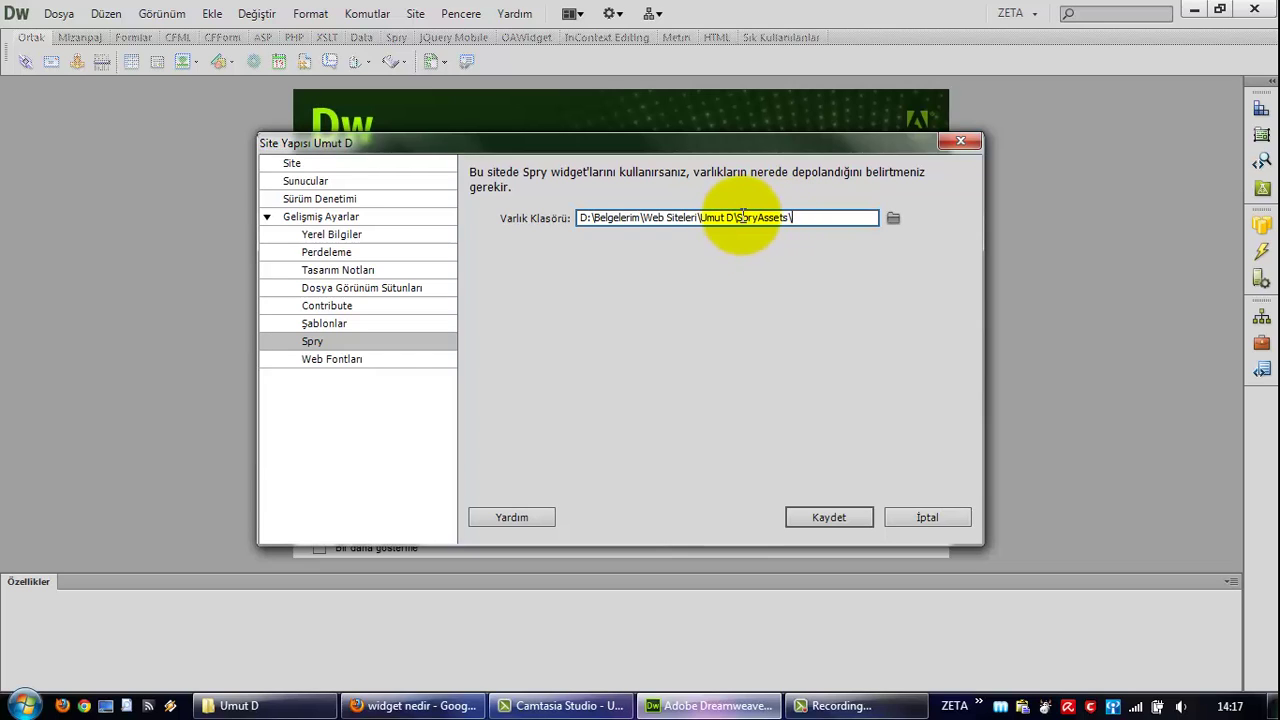
double_click(752, 218)
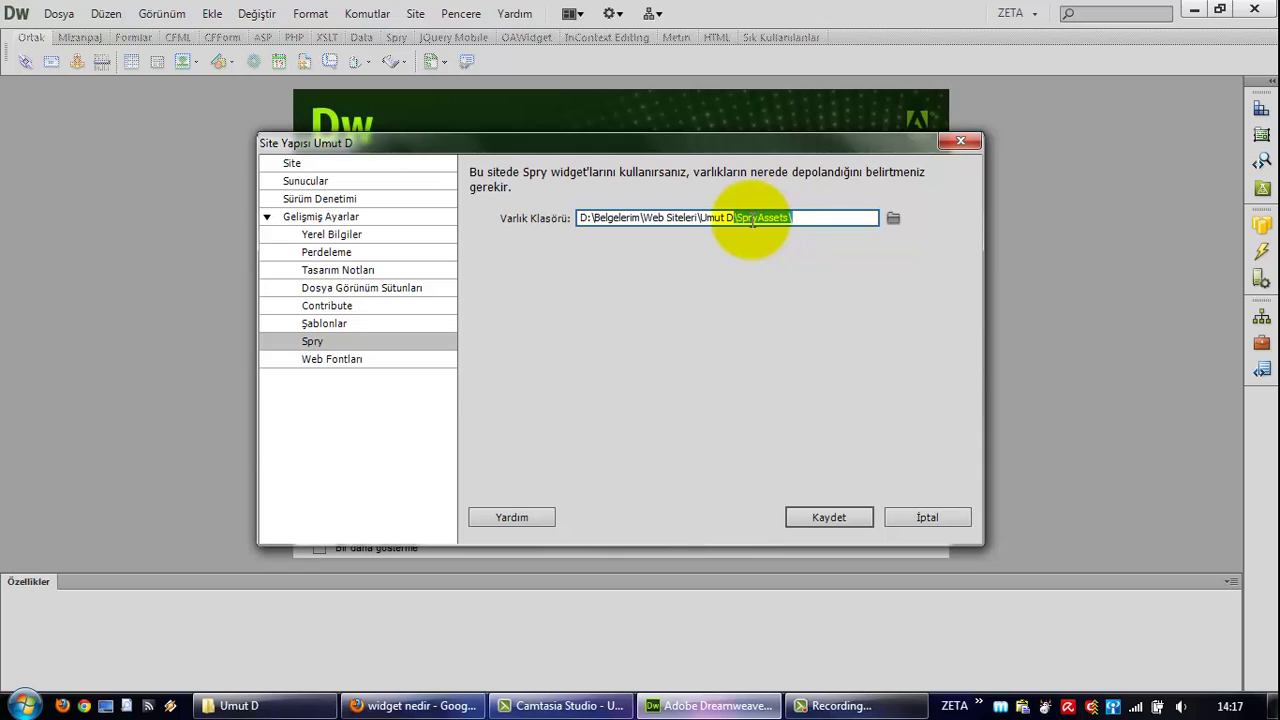
click(358, 360)
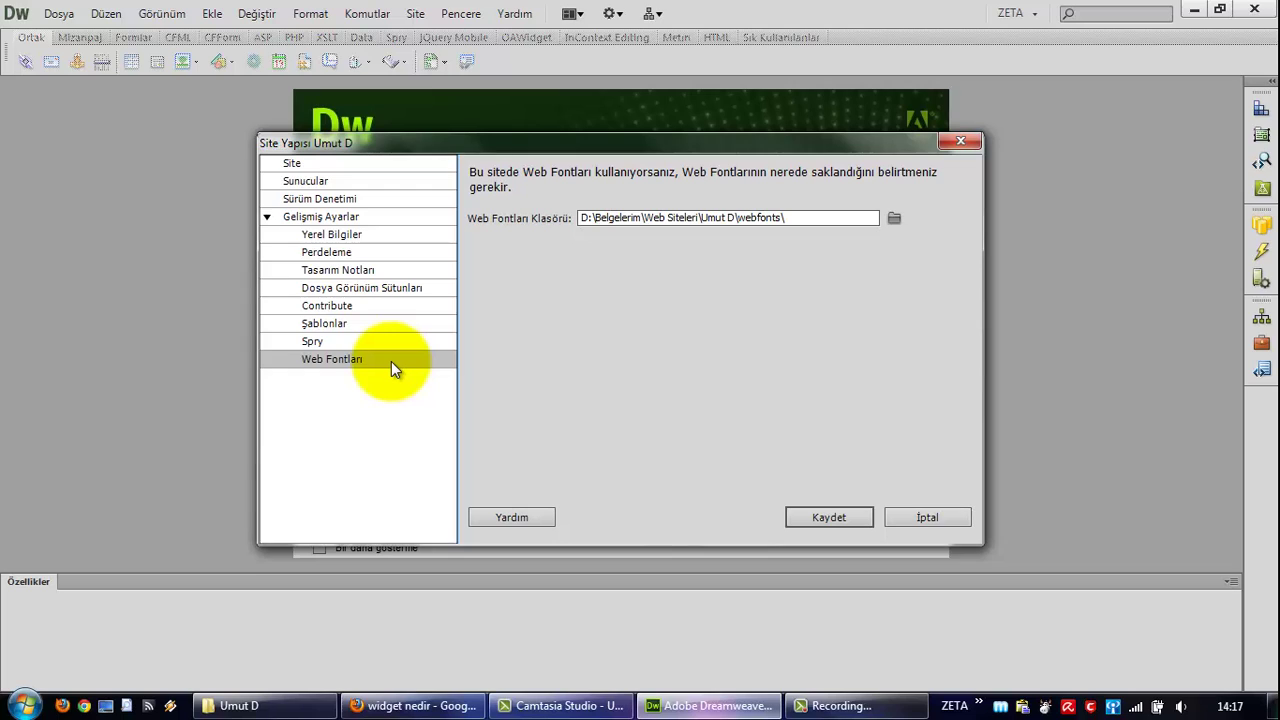
drag(800, 217, 851, 219)
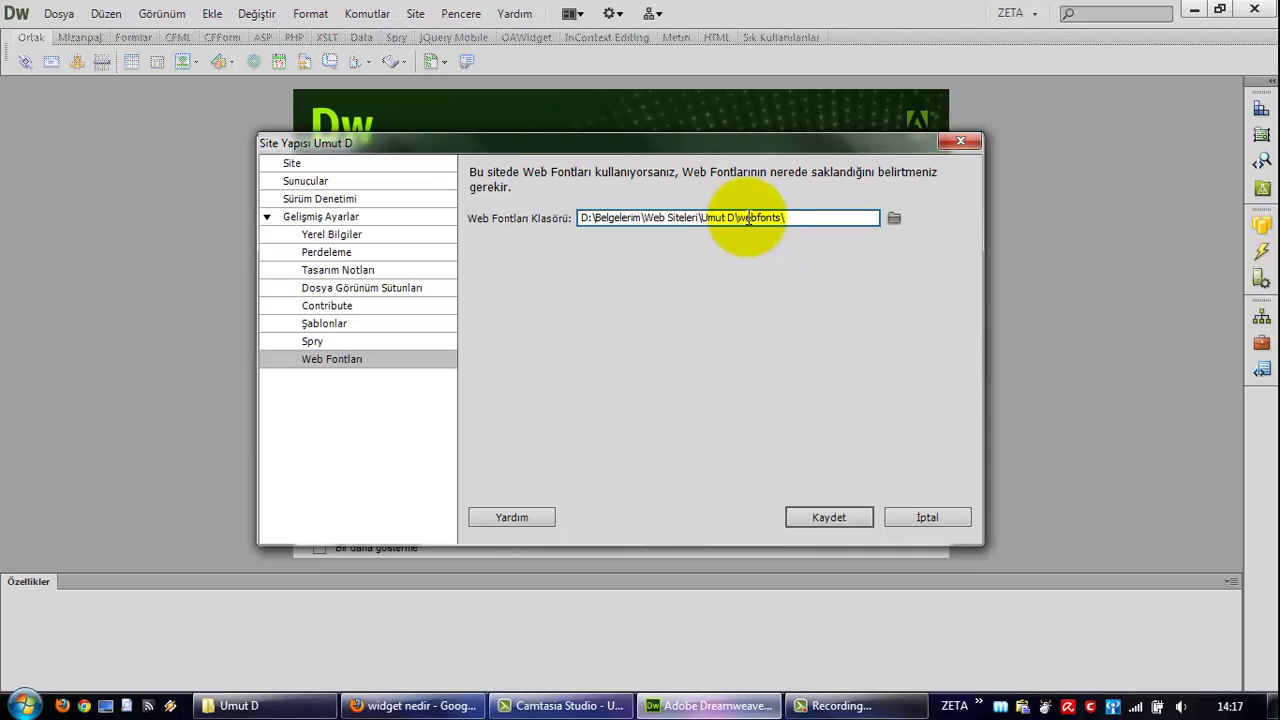
drag(739, 219, 800, 218)
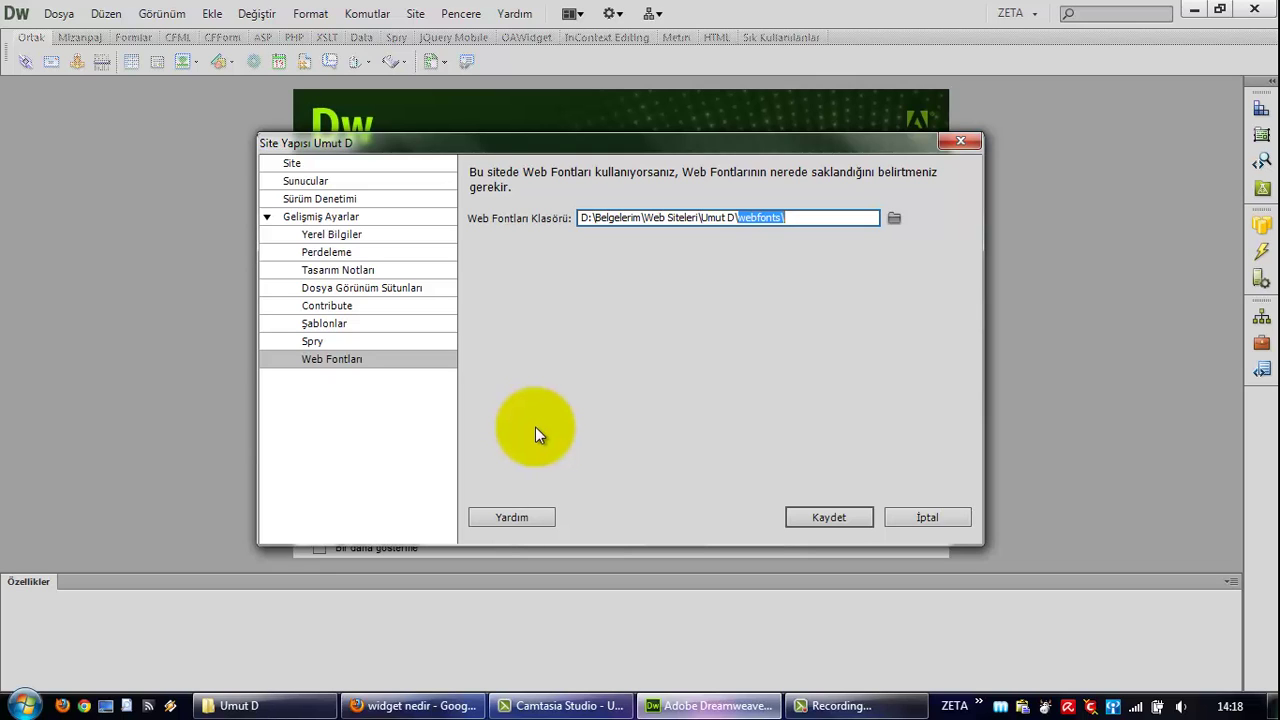
- Save the site definition and compare the site folder in Windows Explorer with the local files listed in Dreamweaver
click(809, 517)
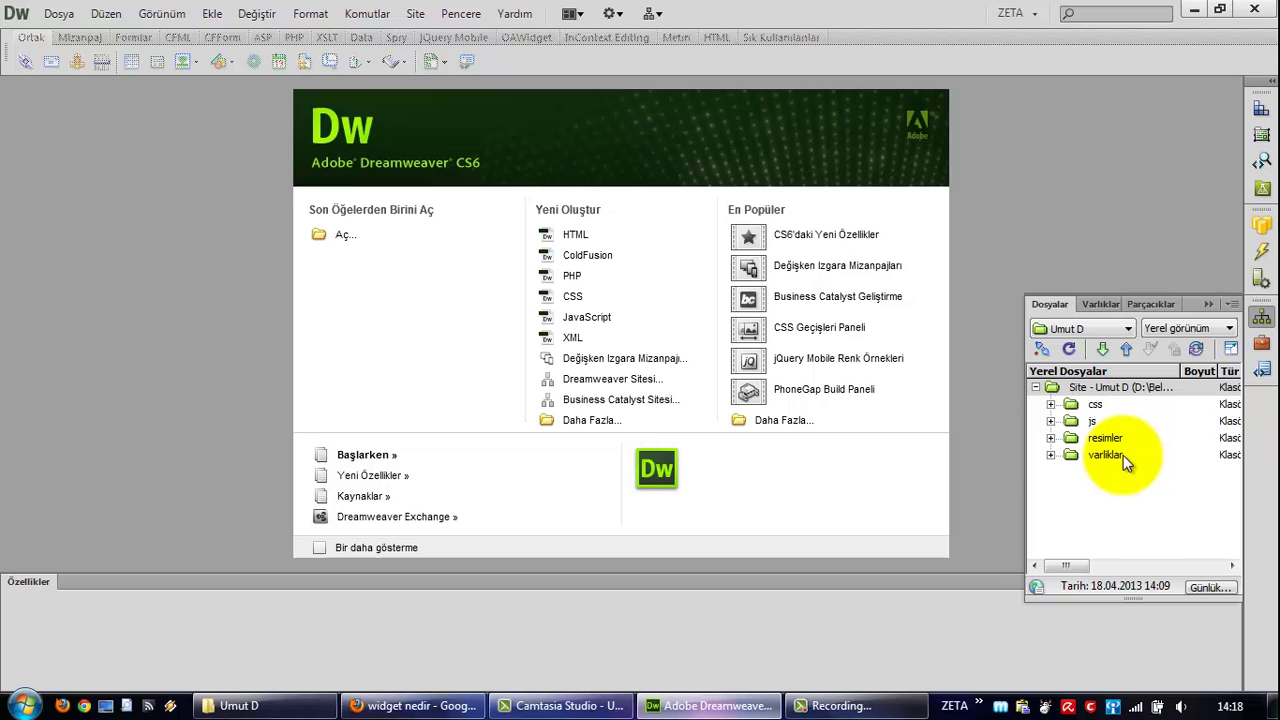
click(262, 706)
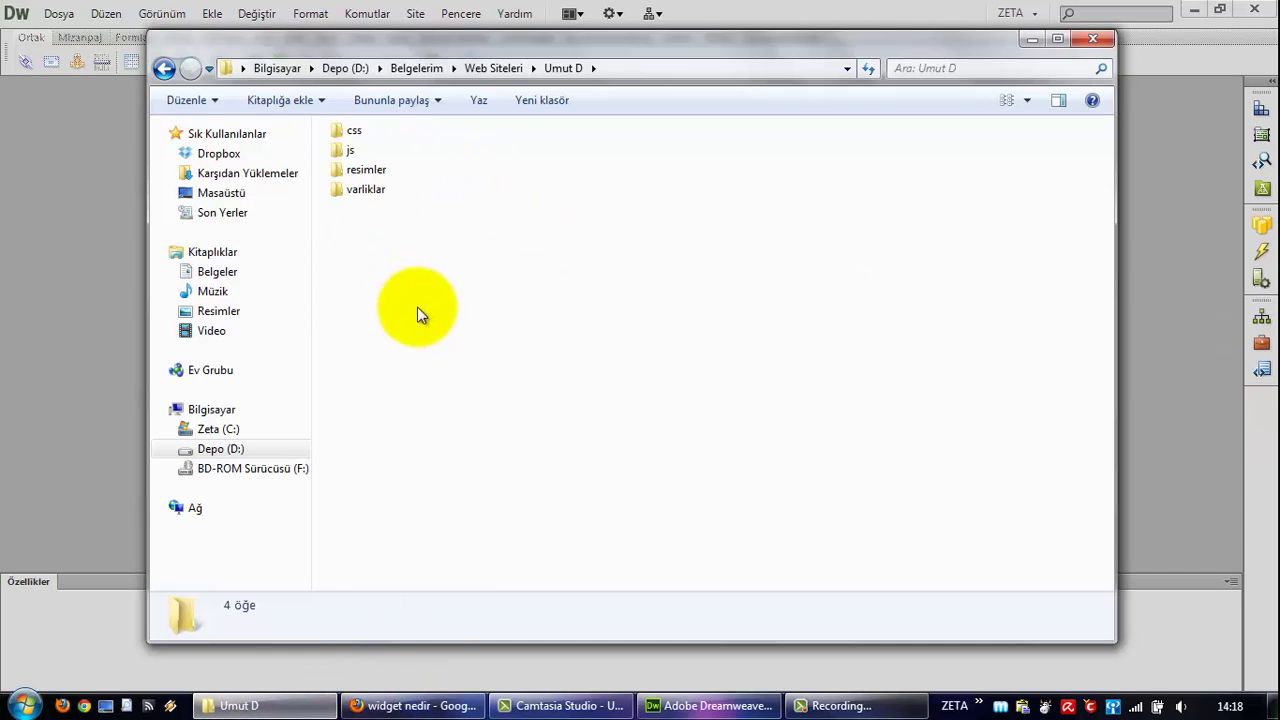
click(926, 11)
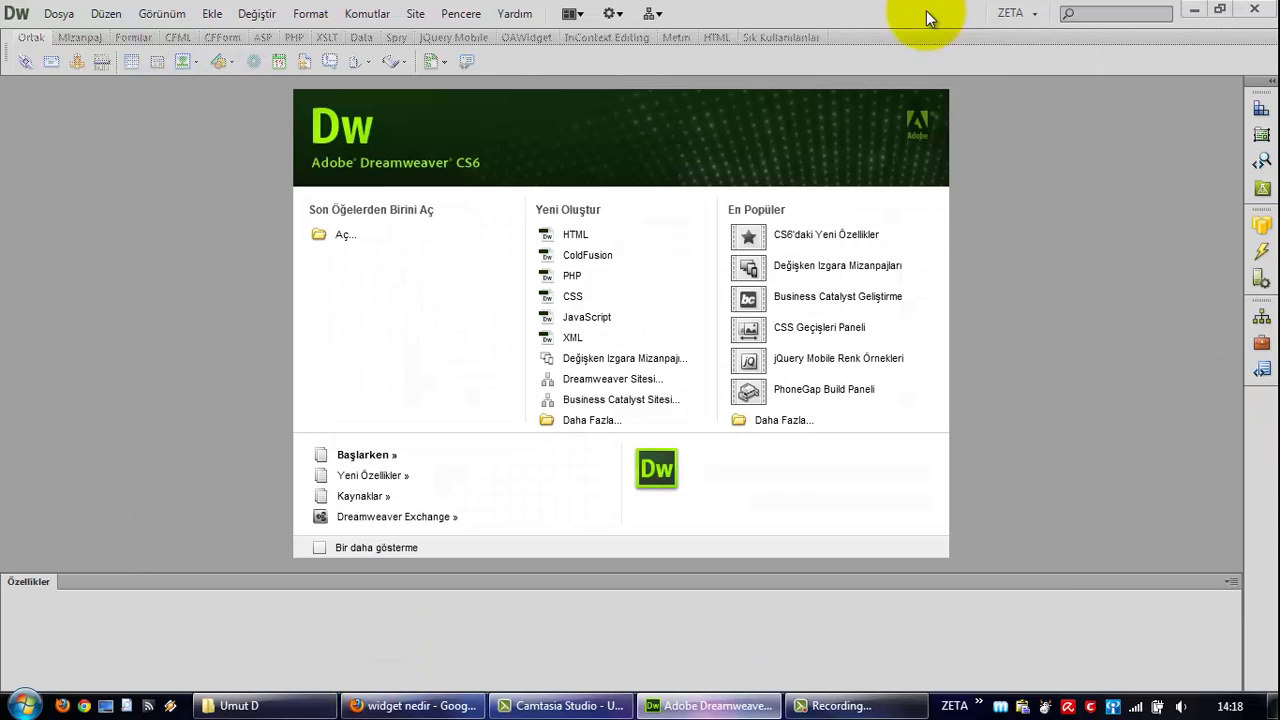
click(1260, 318)
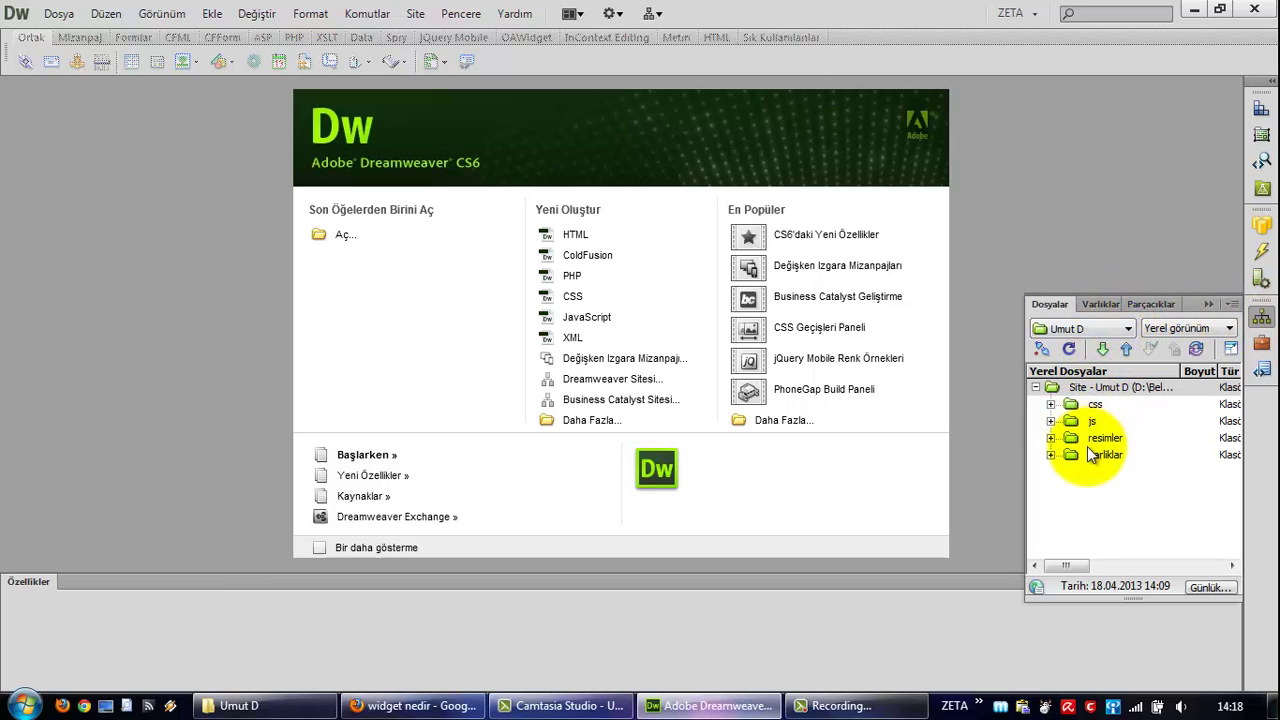